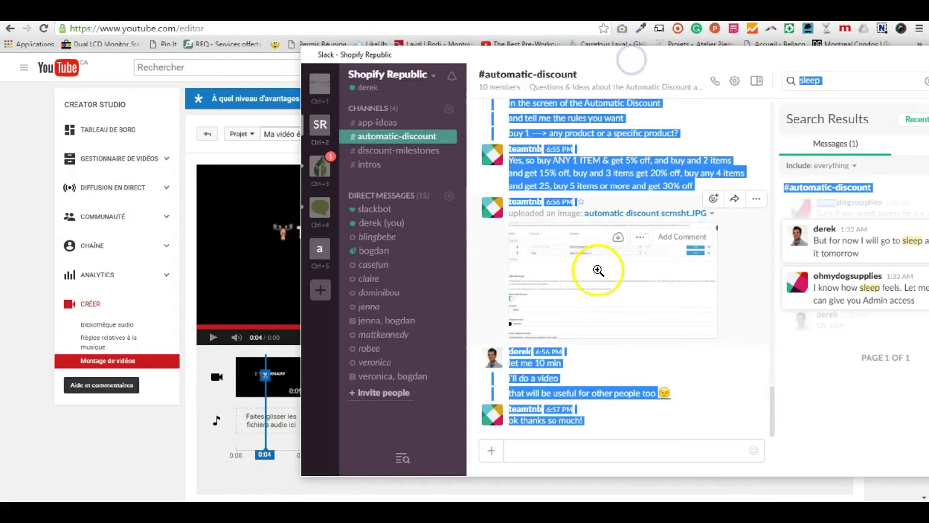
- Read the customer's discount-tier rules message in the Slack conversation
left_click(618, 422)
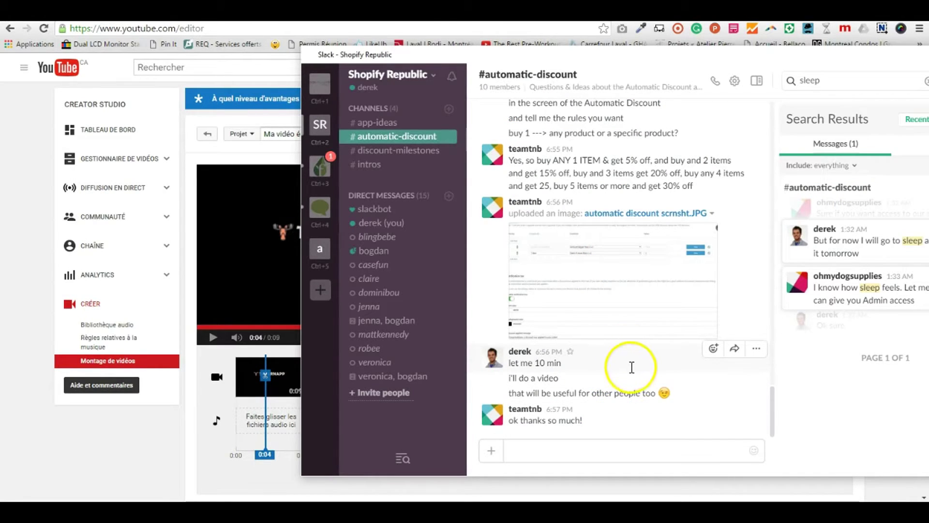
scroll(632, 366, "up", 3)
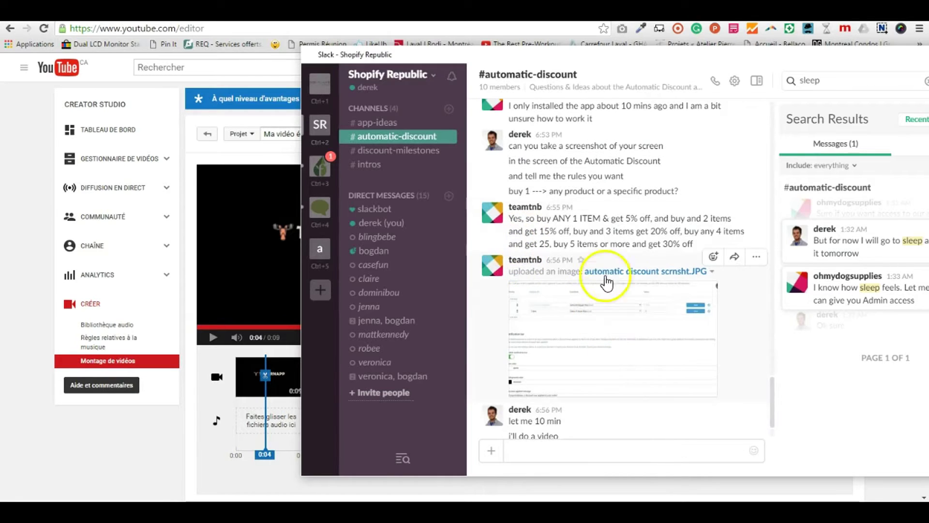
scroll(645, 274, "up", 3)
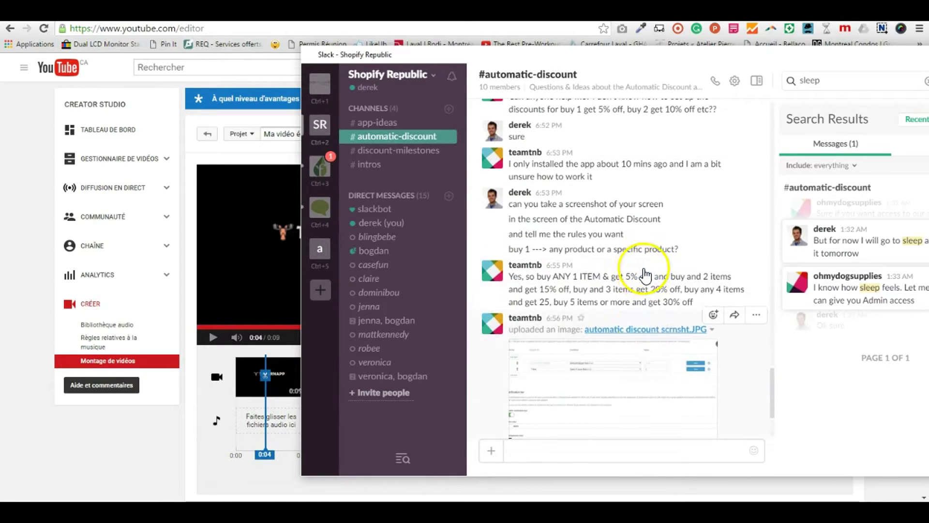
scroll(600, 255, "up", 3)
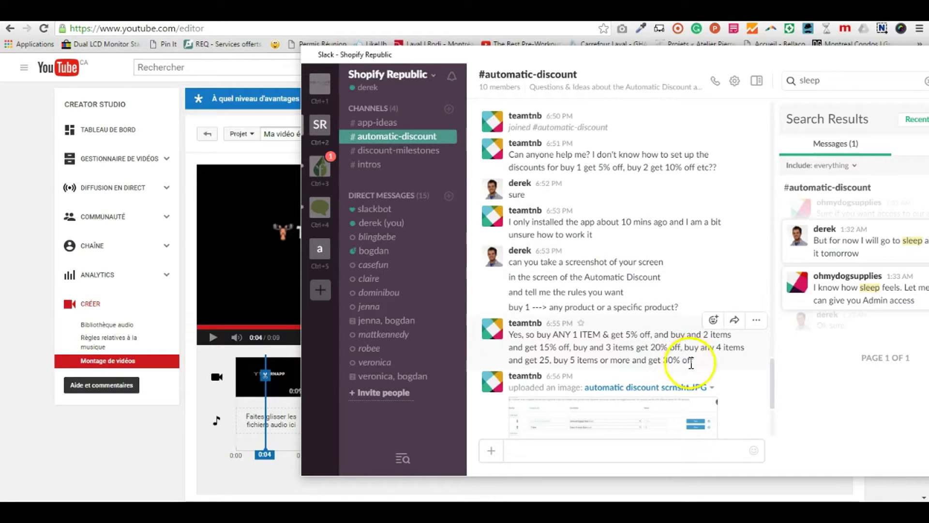
left_click_drag(701, 363, 508, 333)
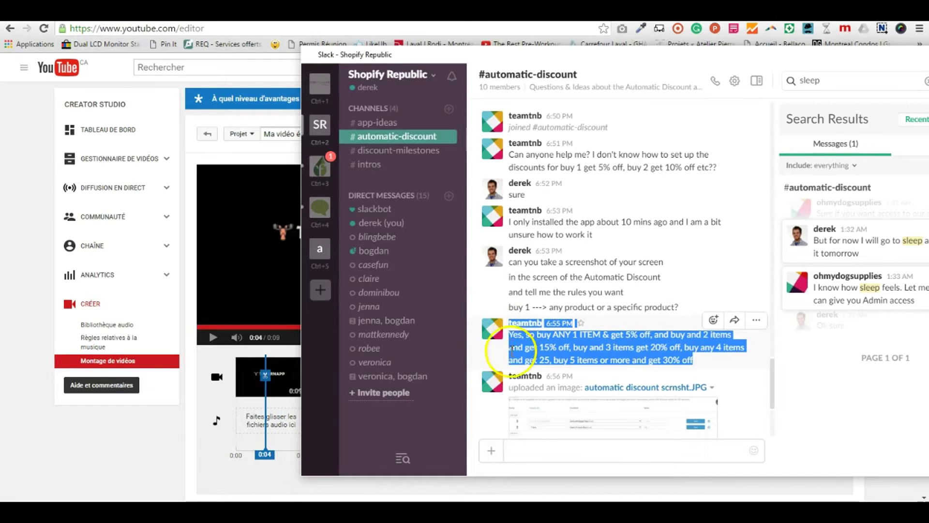
scroll(557, 348, "down", 2)
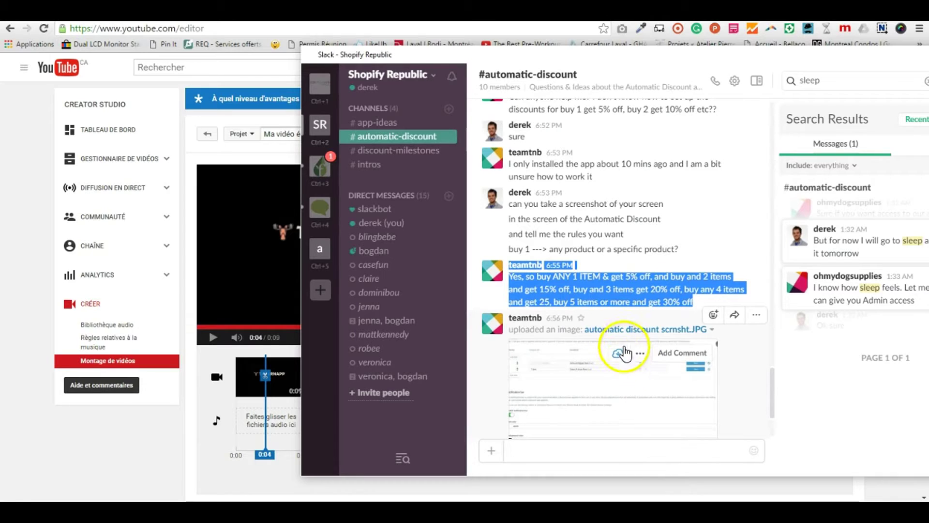
scroll(777, 408, "down", 2)
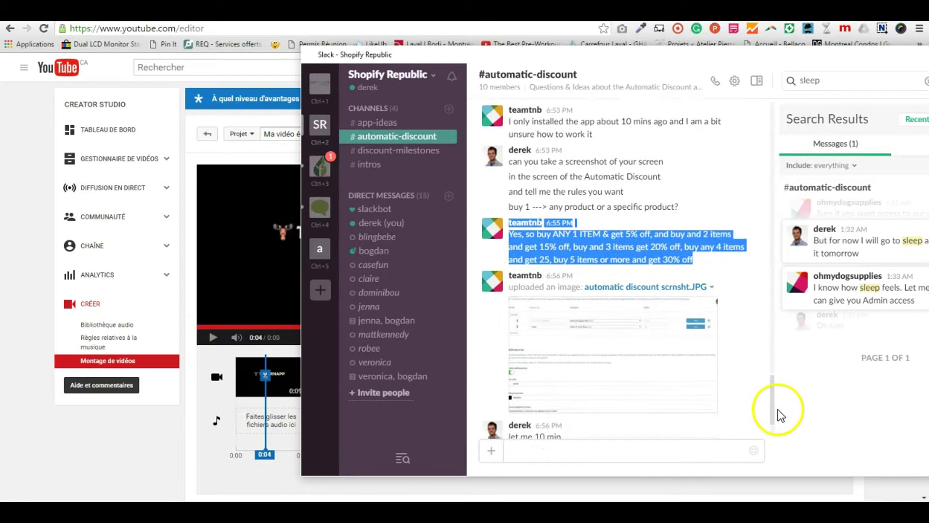
left_click(708, 454)
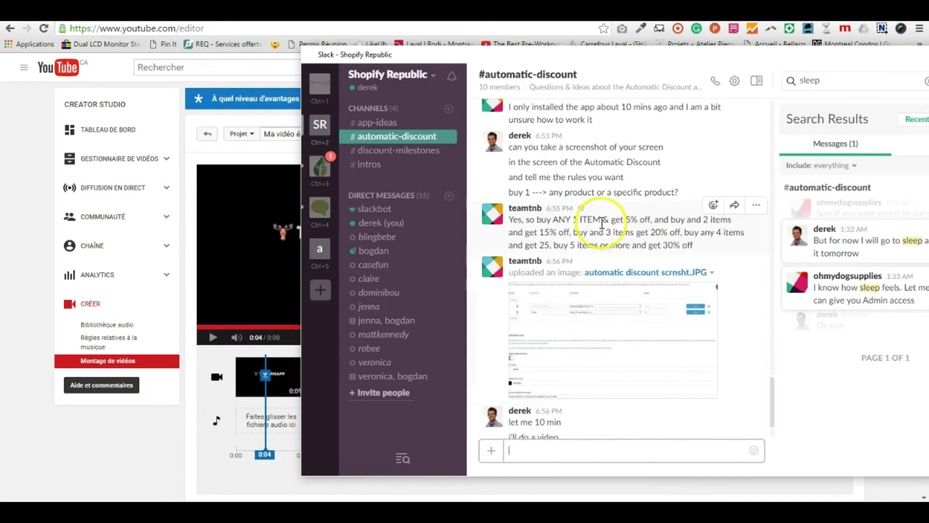
- View the customer's settings screenshot full size, then close it and minimize Slack
left_click(607, 328)
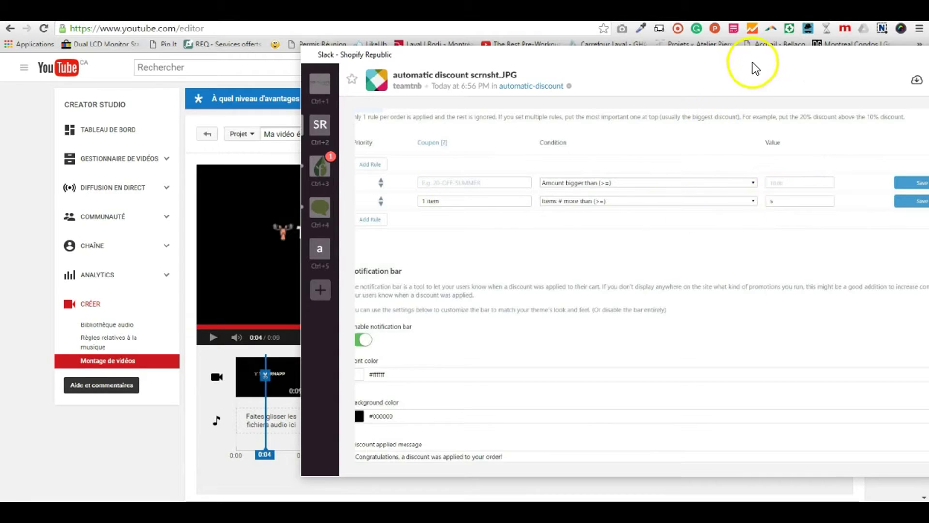
left_click_drag(751, 66, 675, 72)
left_click(909, 86)
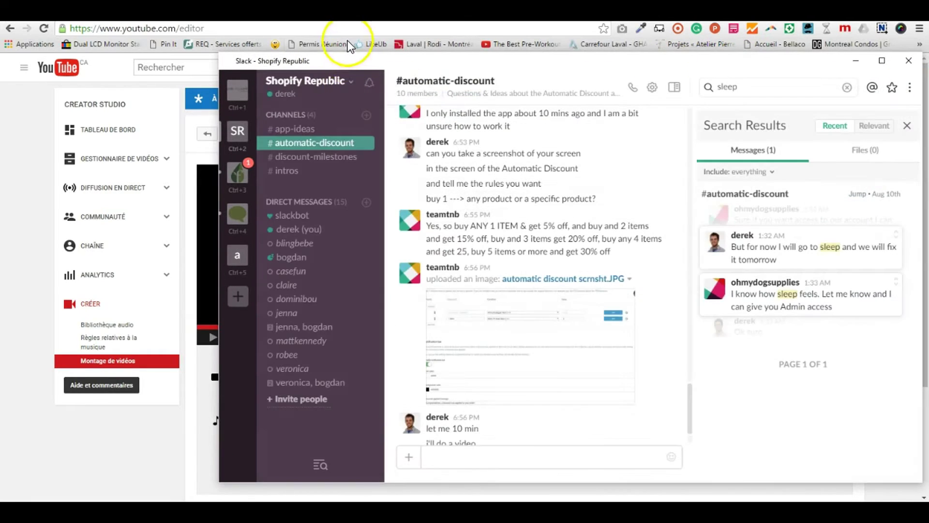
left_click(909, 60)
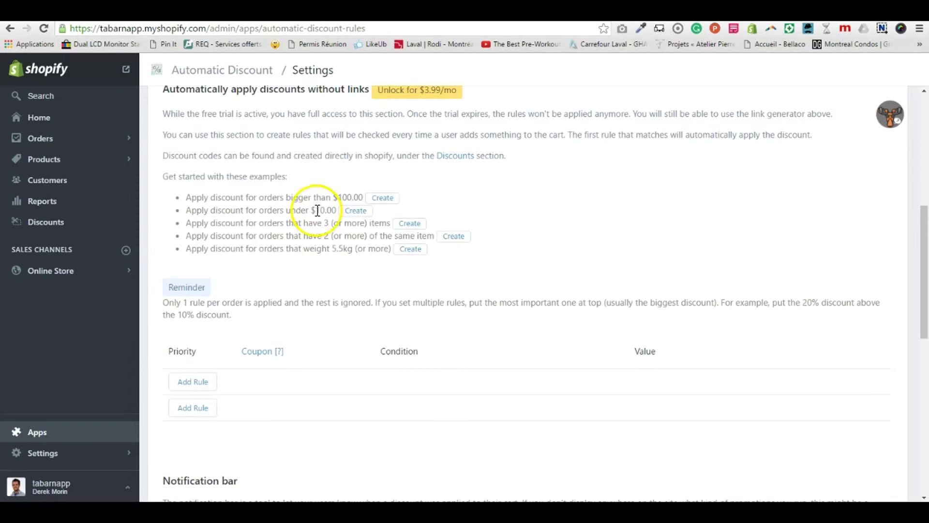
- Add a blank rule under 'Automatically apply discounts without links'
scroll(317, 212, "up", 2)
scroll(316, 213, "down", 3)
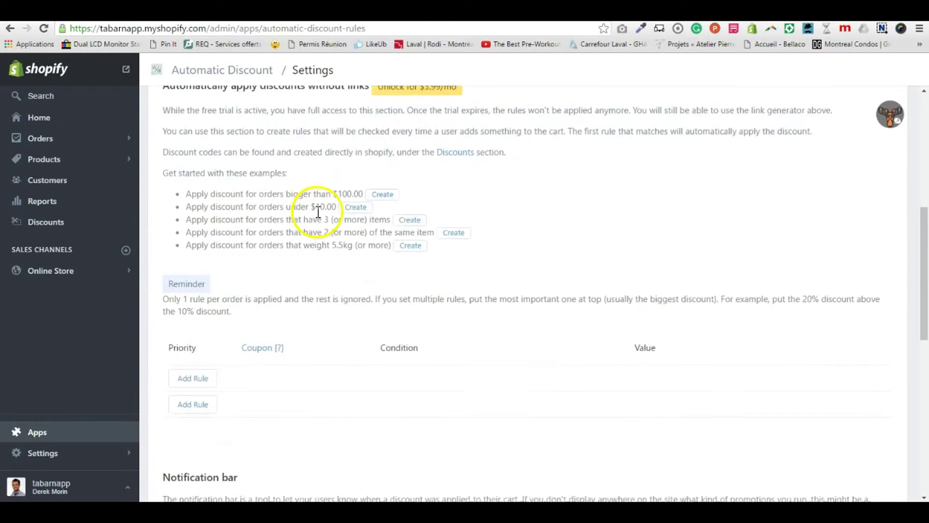
scroll(319, 217, "up", 2)
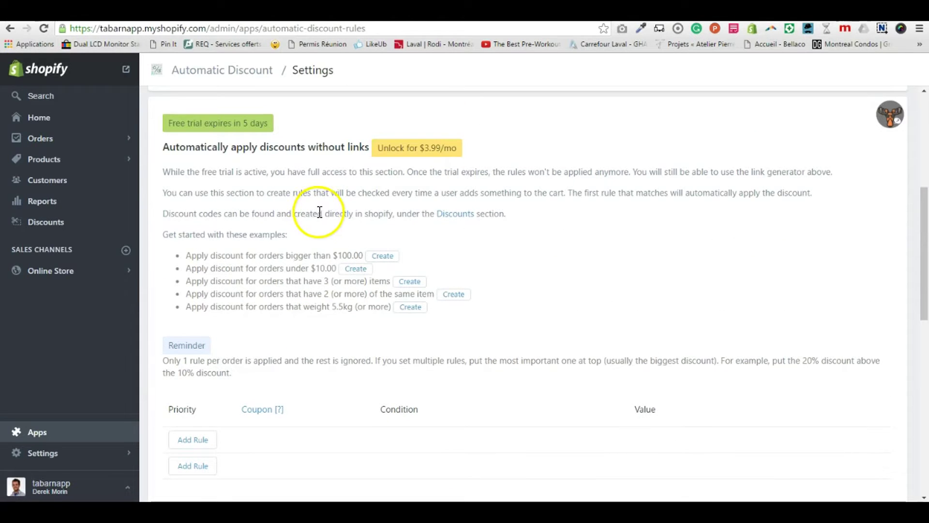
scroll(286, 223, "up", 5)
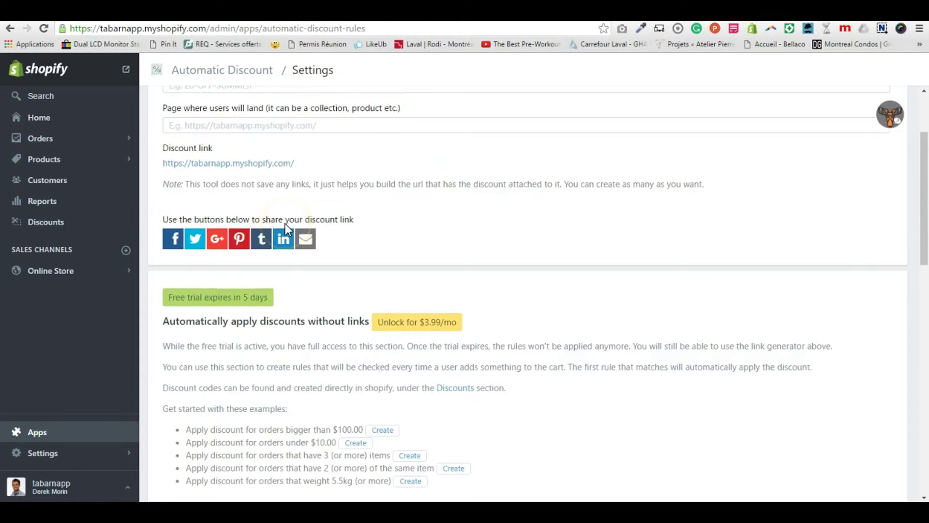
scroll(339, 176, "down", 5)
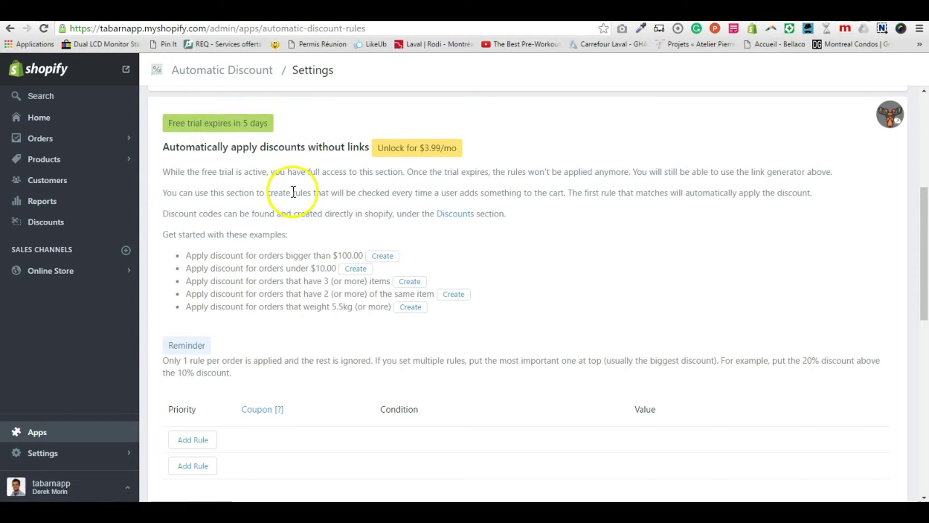
scroll(293, 191, "down", 2)
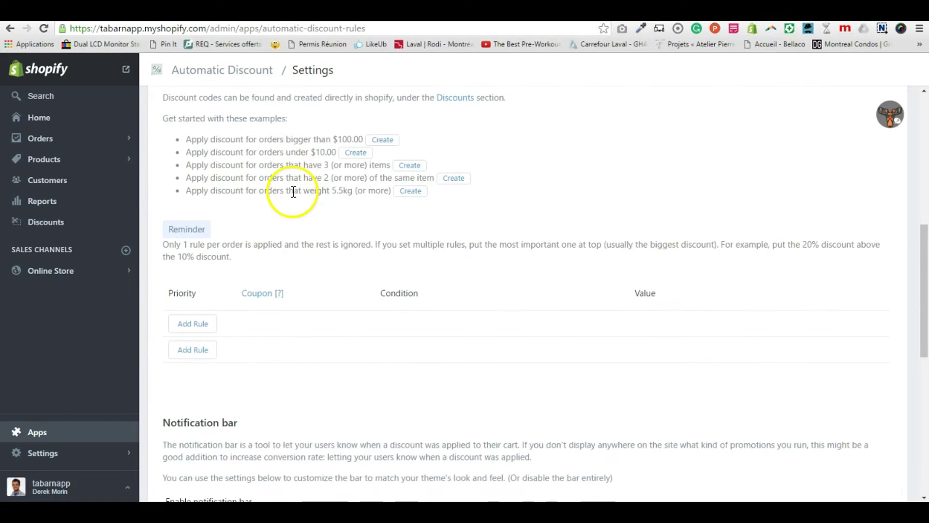
left_click(213, 327)
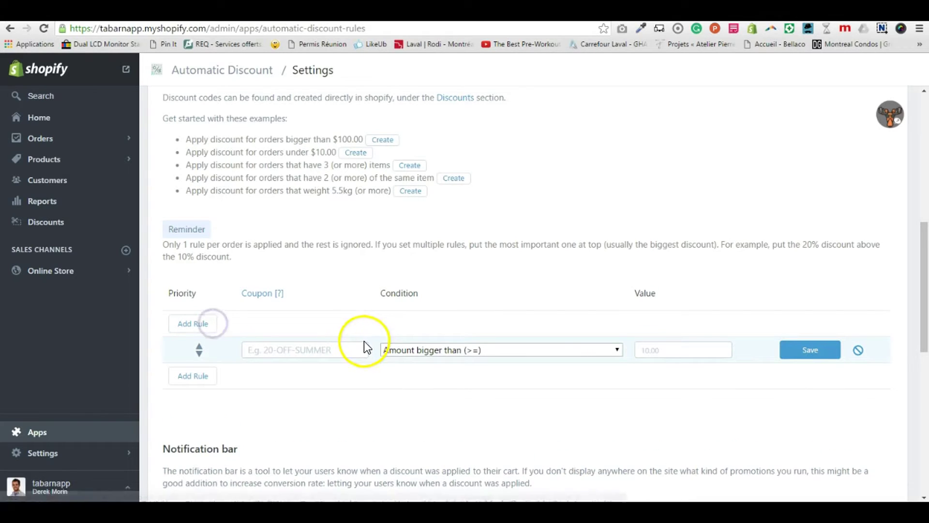
- Start the new rule's coupon as 'buy 1', check the Coupon help, and go to Discounts
left_click(312, 347)
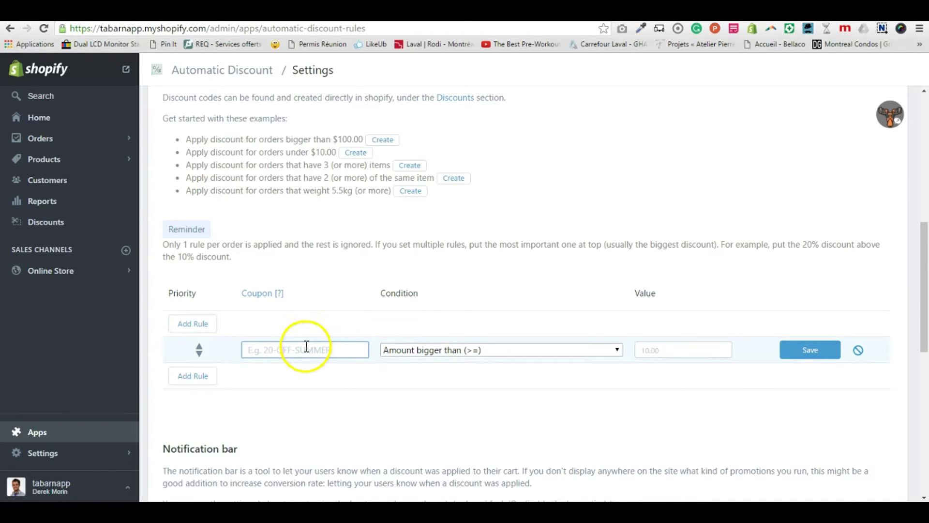
type("buy 1")
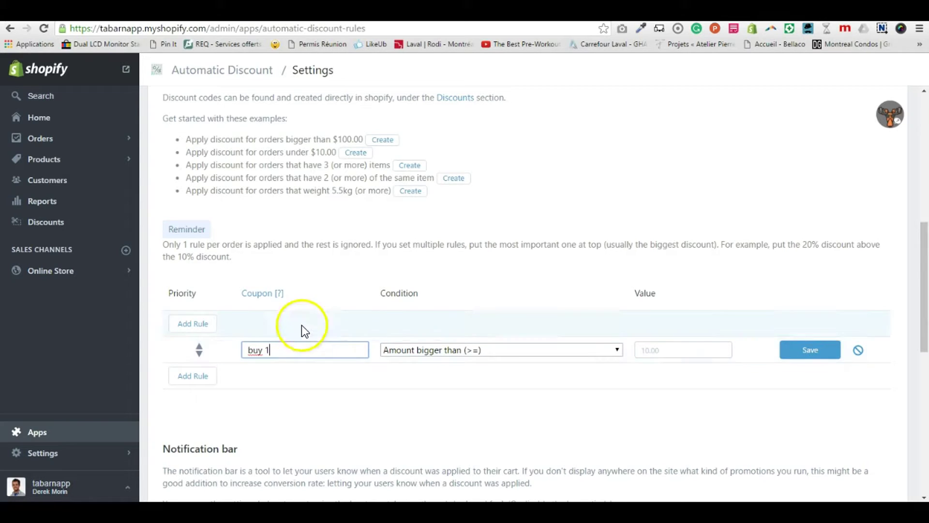
left_click(268, 293)
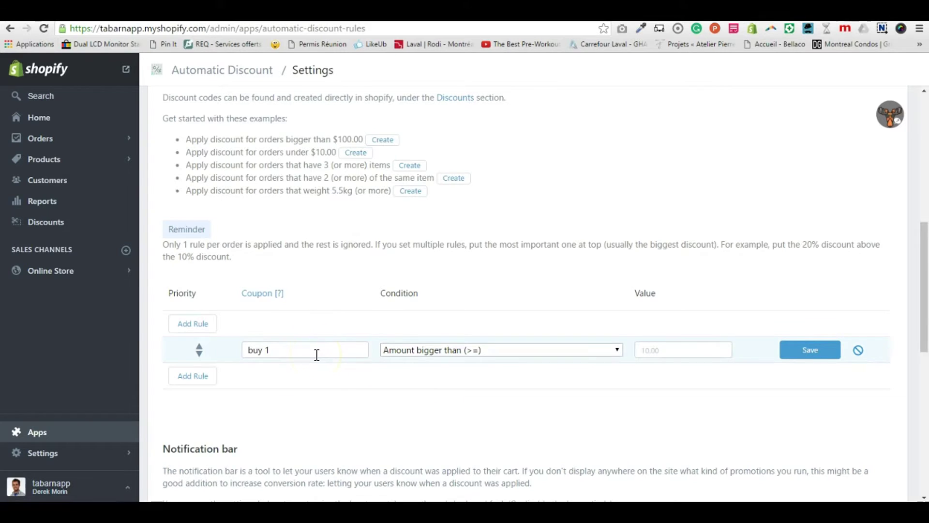
left_click(454, 97)
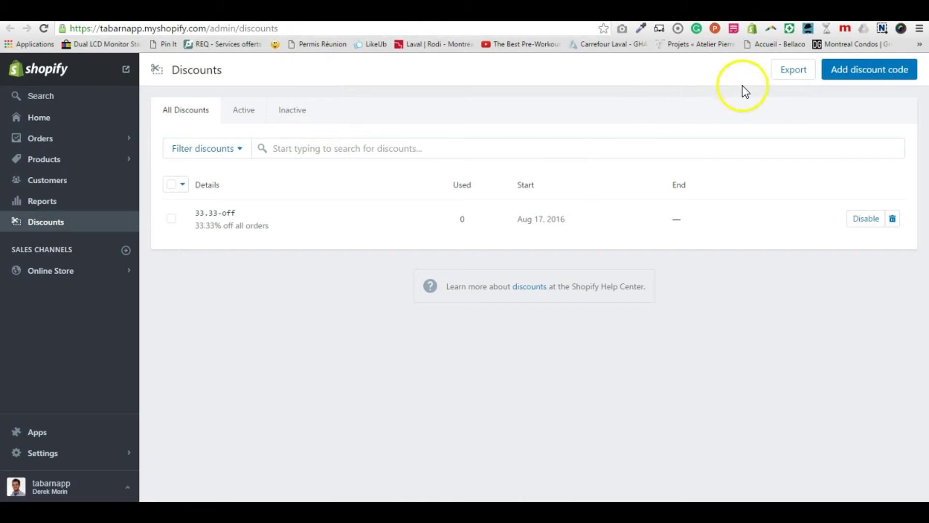
- Create and save discount code '5-off' giving 5% off all orders
left_click(869, 70)
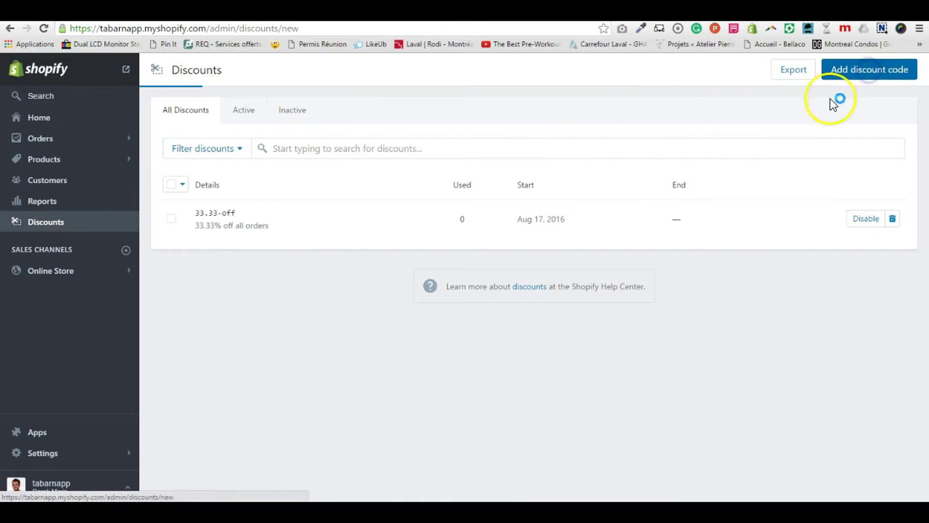
left_click(262, 151)
type("5-off")
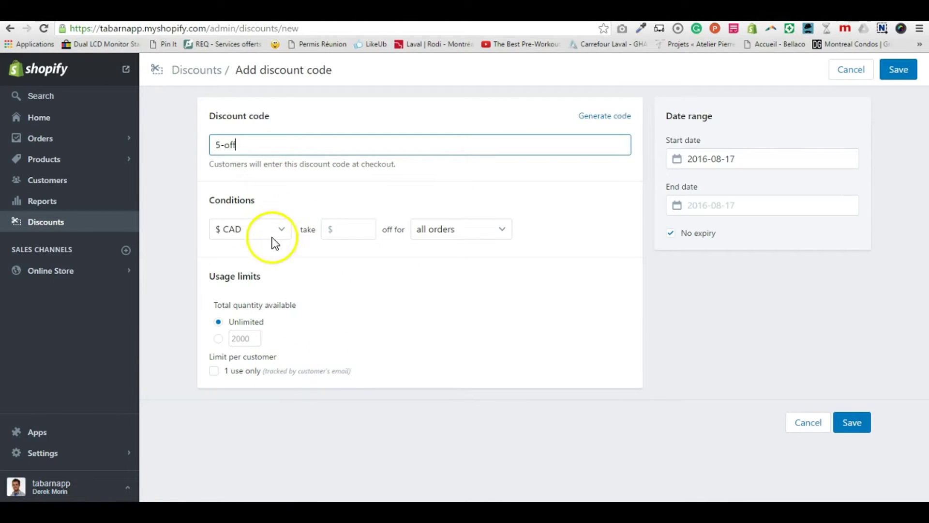
left_click(269, 230)
left_click(275, 258)
left_click(347, 229)
type("5")
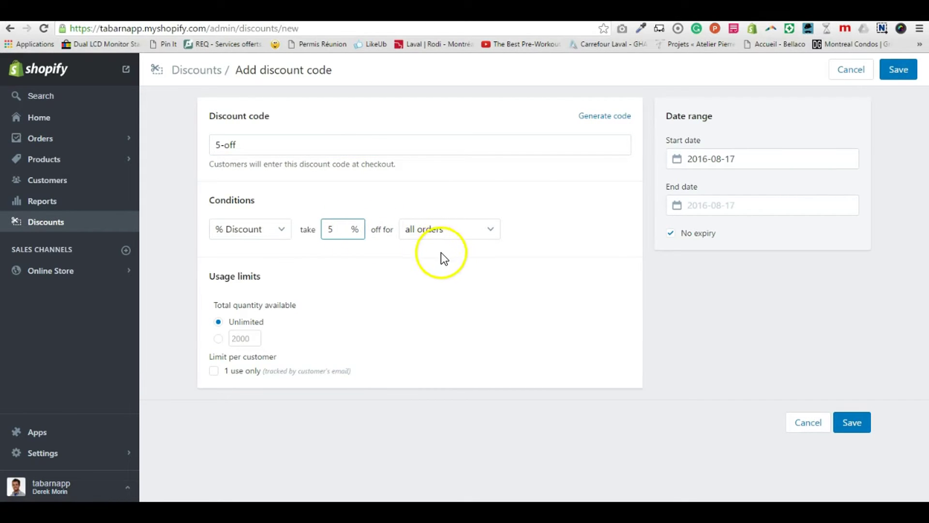
left_click(853, 423)
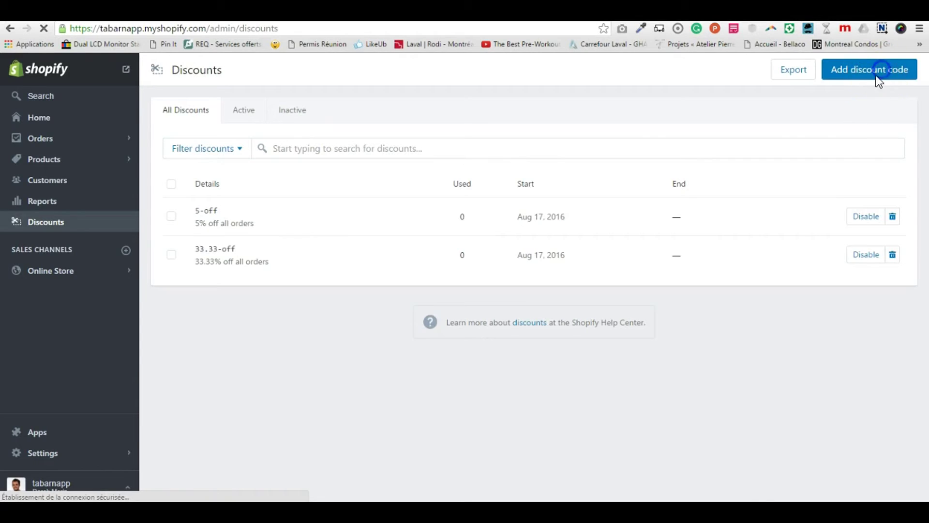
left_click(876, 76)
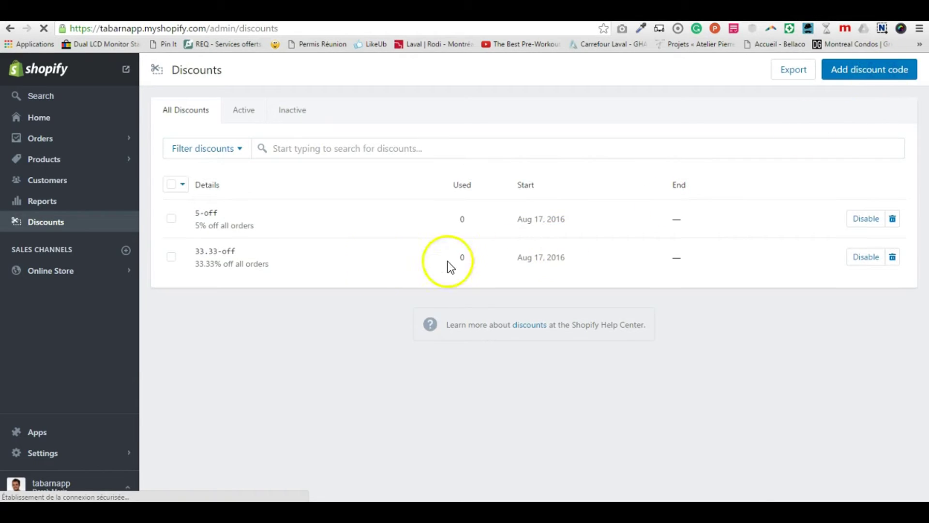
- Create and save discount code '10-off' giving 10% off all orders
left_click(309, 235)
left_click(265, 231)
left_click(265, 256)
left_click(347, 228)
type("10")
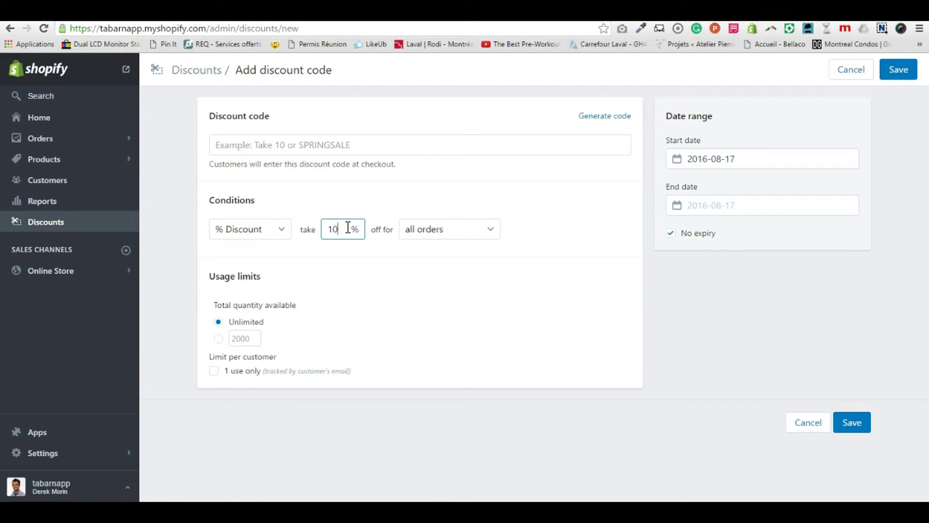
left_click(452, 232)
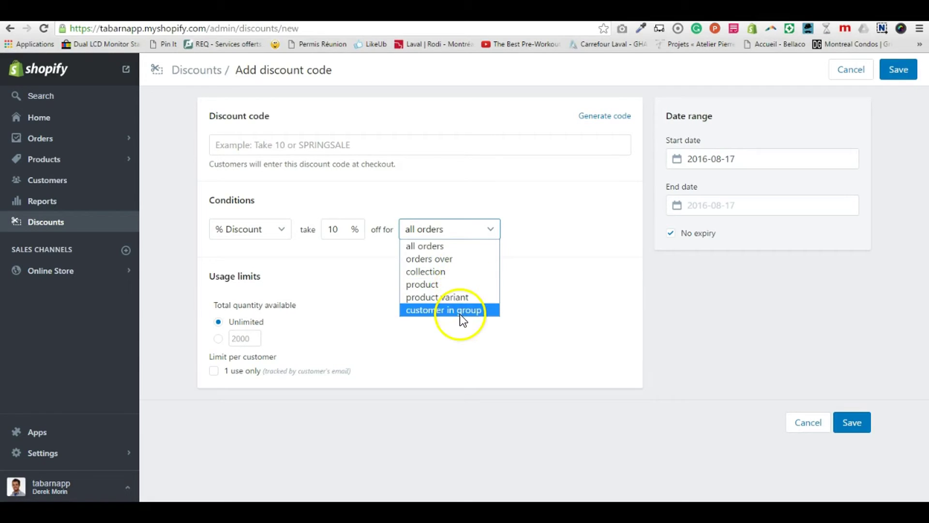
left_click(455, 226)
left_click(301, 145)
type("10-off")
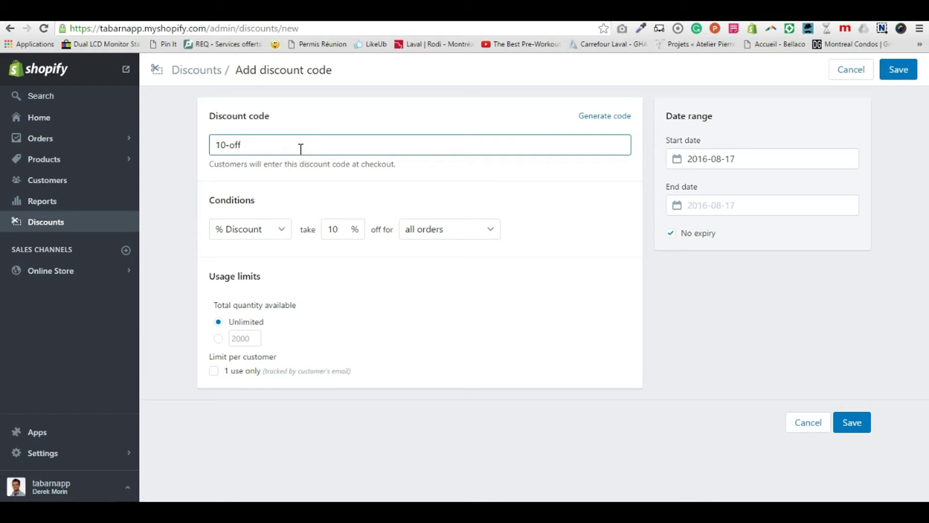
left_click(852, 423)
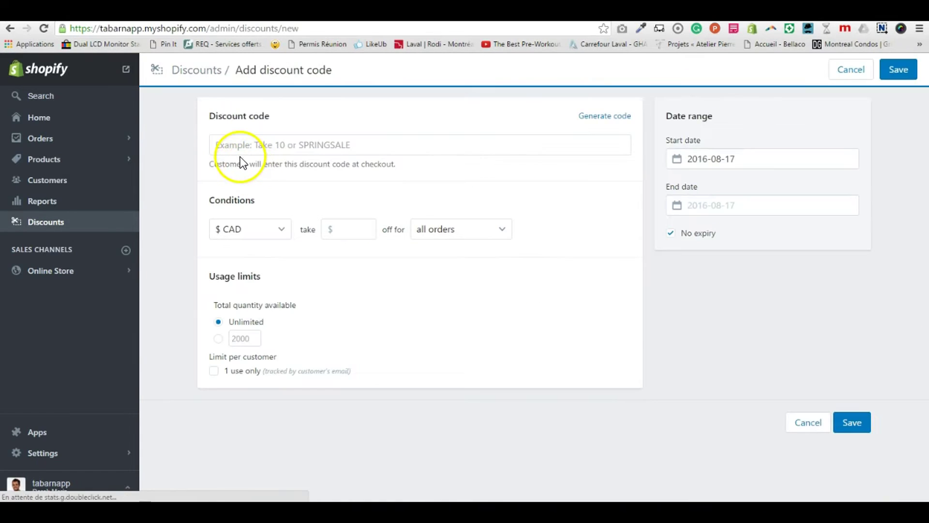
- Create and save discount code '15-off' giving 15% off all orders
left_click(246, 147)
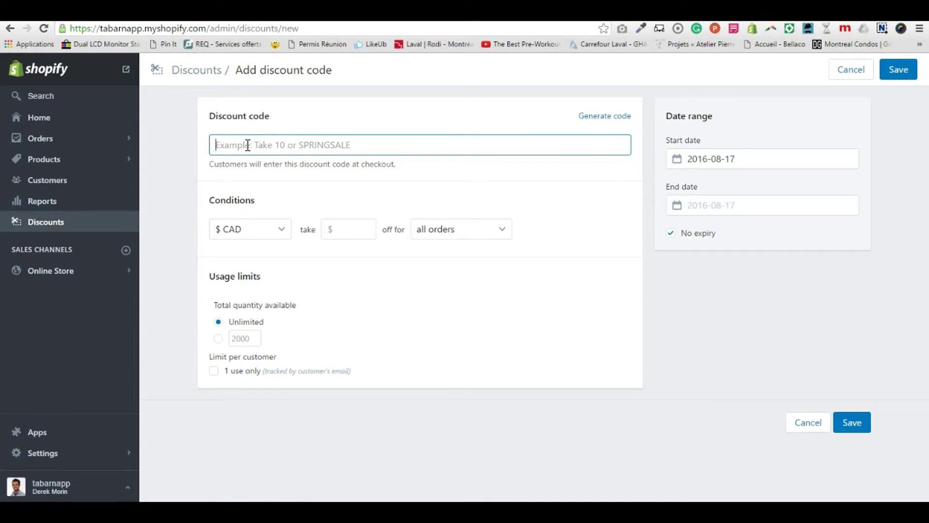
type("15-off")
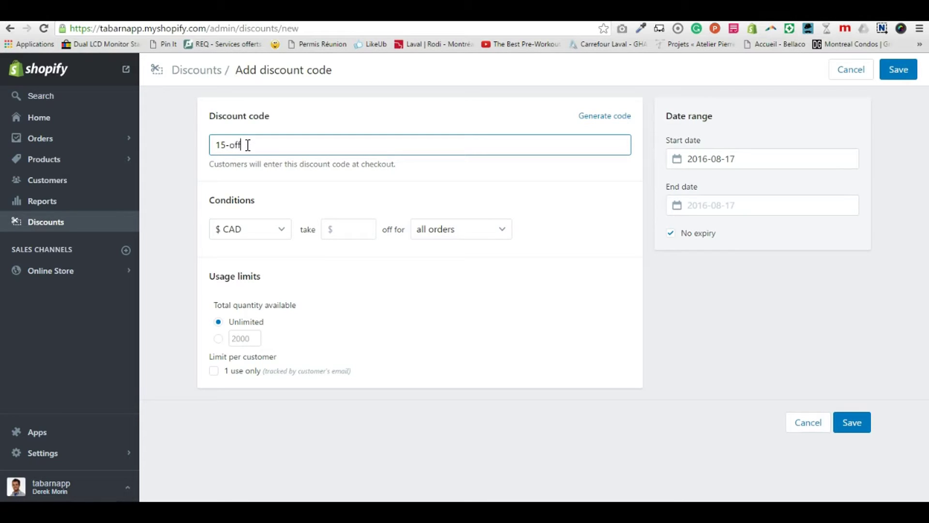
left_click(253, 229)
left_click(263, 257)
left_click(334, 237)
type("15")
left_click(460, 228)
left_click(854, 425)
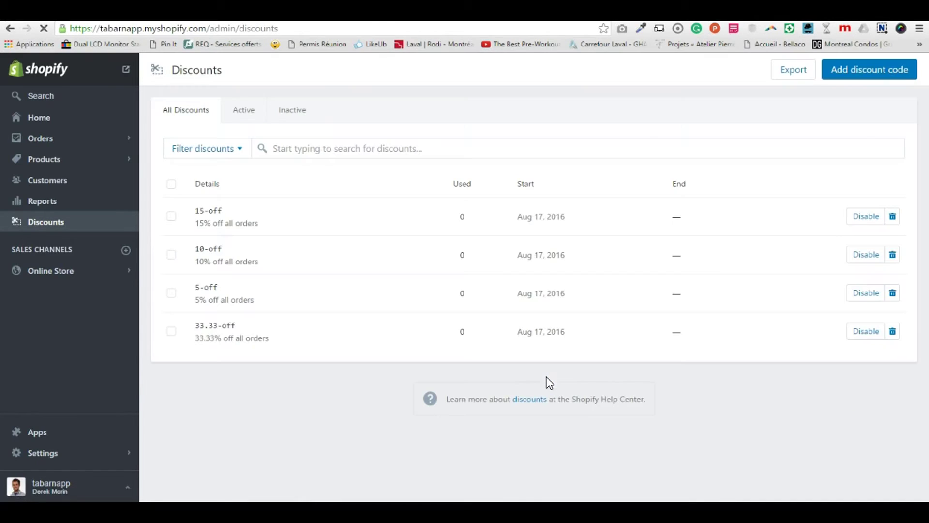
left_click(269, 309)
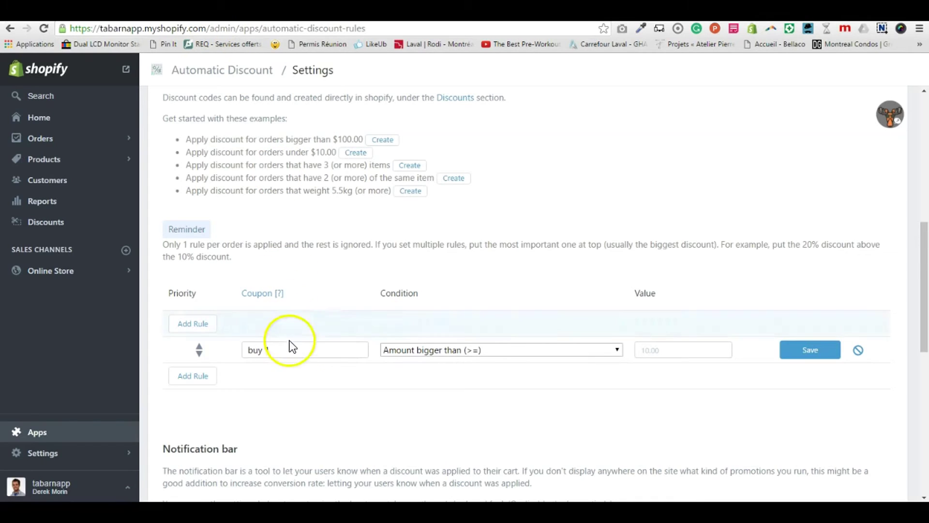
- Set the first rule's coupon to the copied '15-off' code
double_click(266, 349)
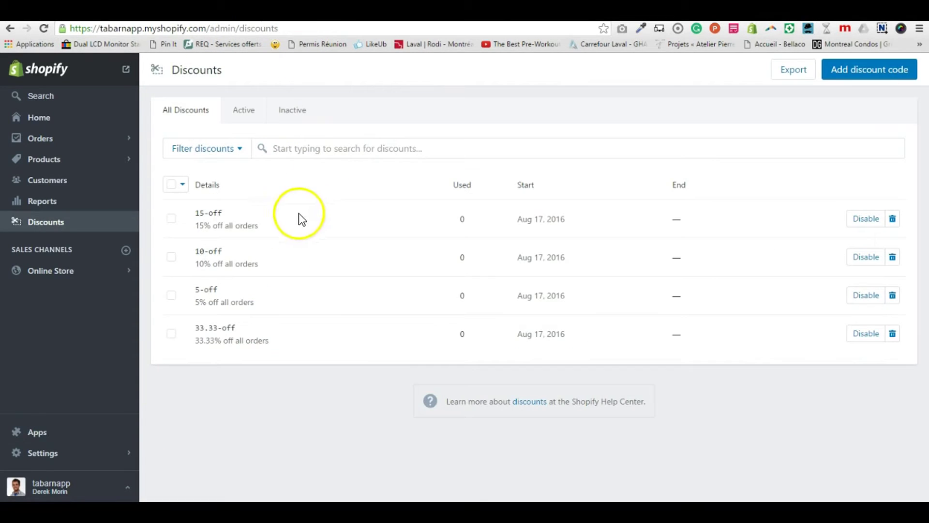
left_click_drag(231, 216, 197, 216)
key("ctrl+c")
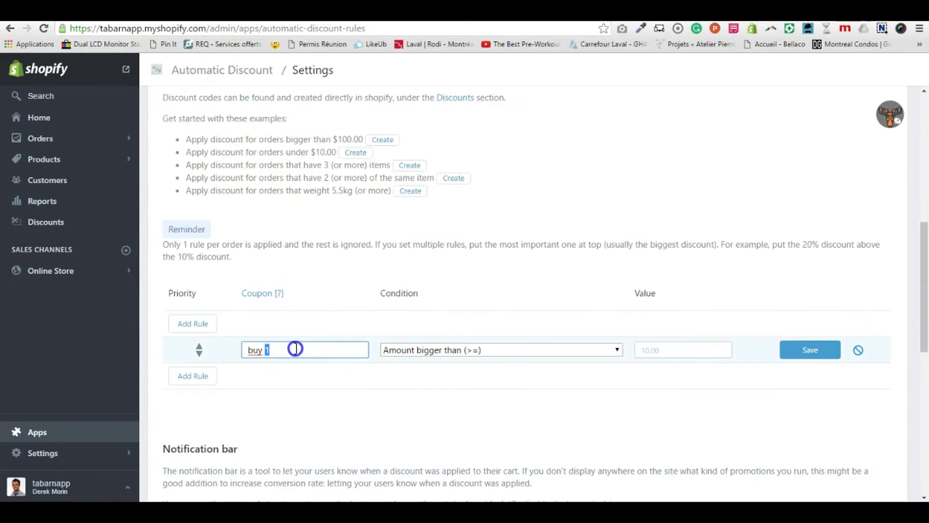
triple_click(295, 349)
key("ctrl+v")
left_click(312, 416)
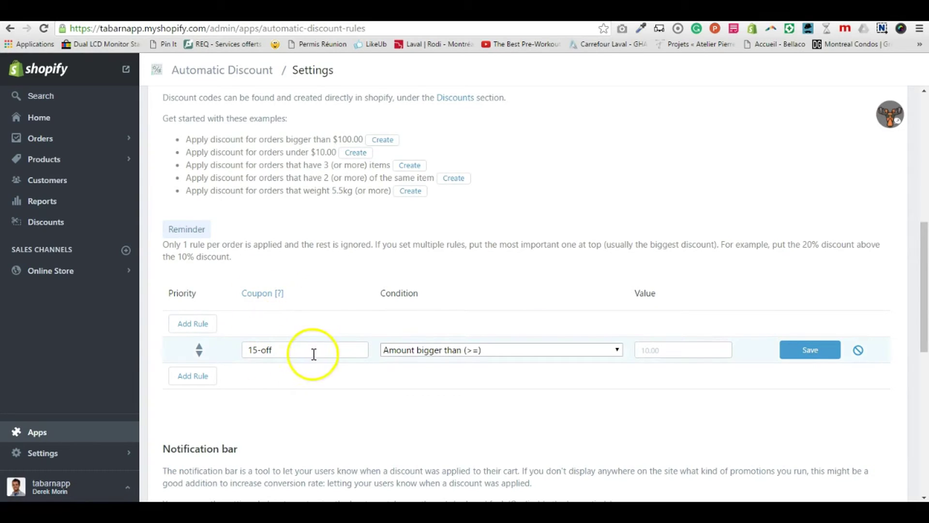
triple_click(296, 346)
key("ctrl+c")
key("BackSpace")
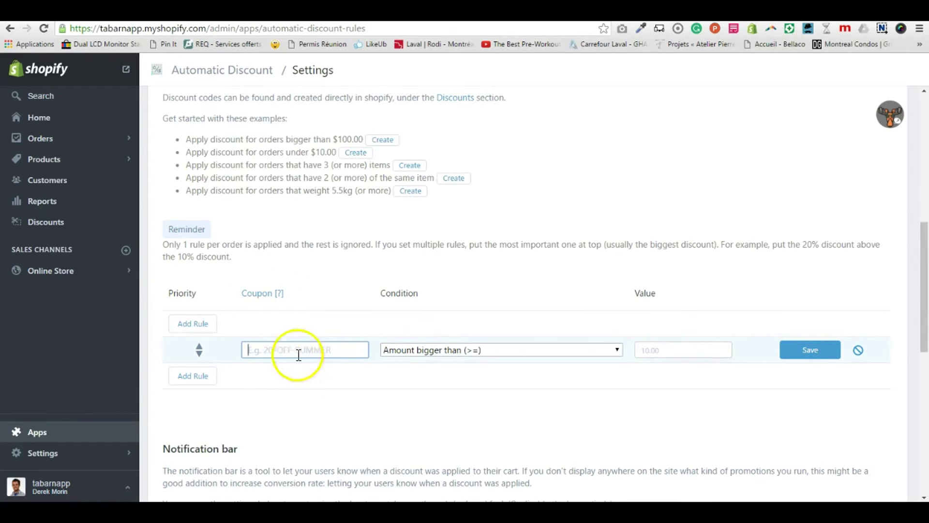
left_click(292, 344)
key("ctrl+v")
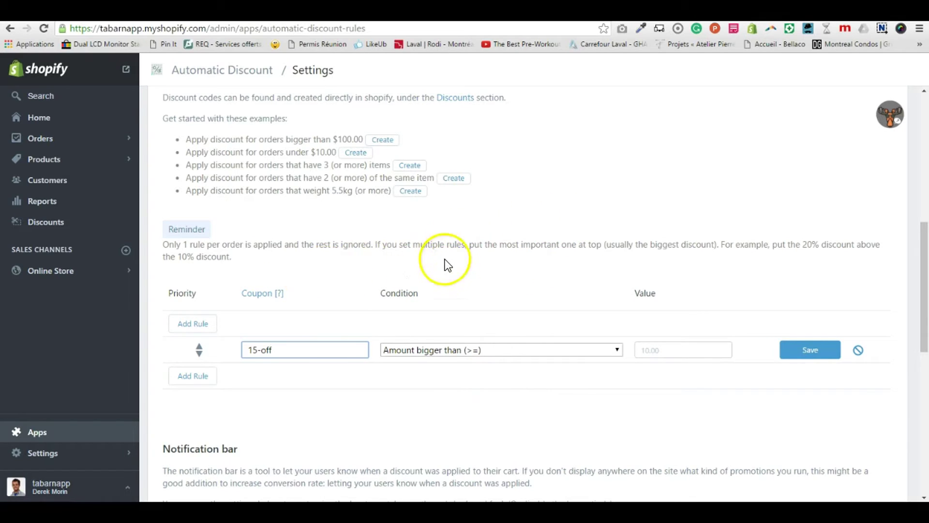
- Add a second rule with coupon '10-off'
left_click(198, 375)
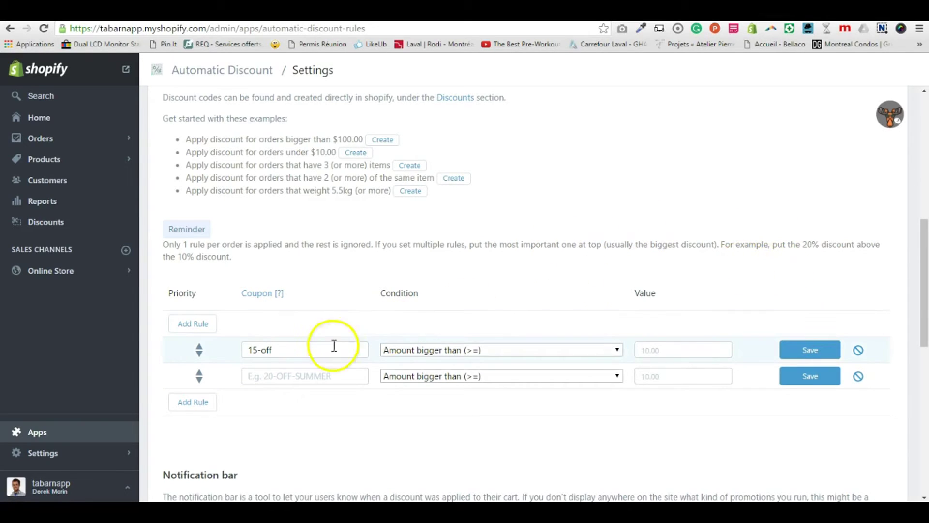
left_click(287, 354)
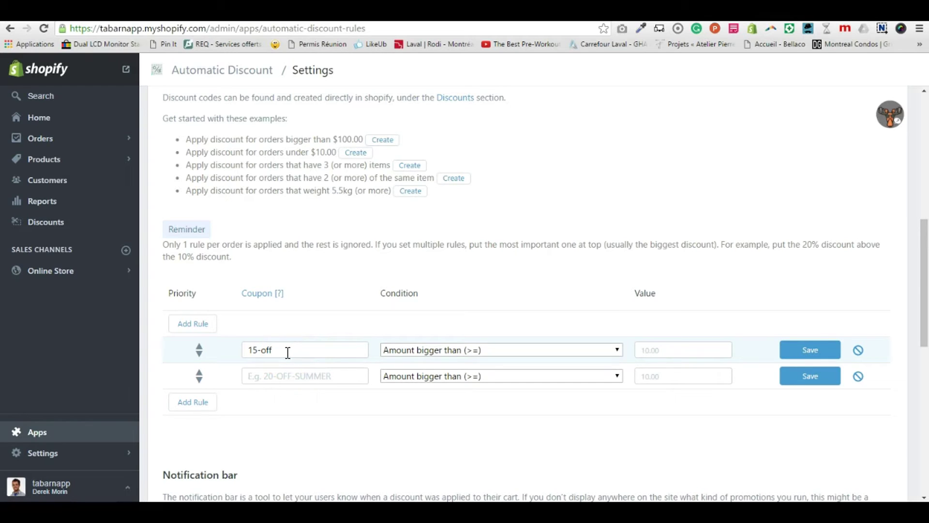
left_click(293, 371)
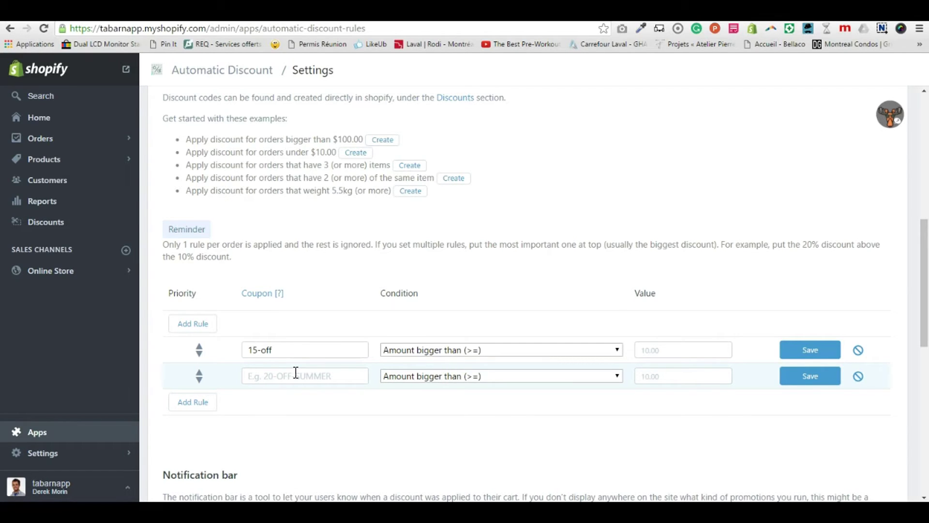
left_click(297, 375)
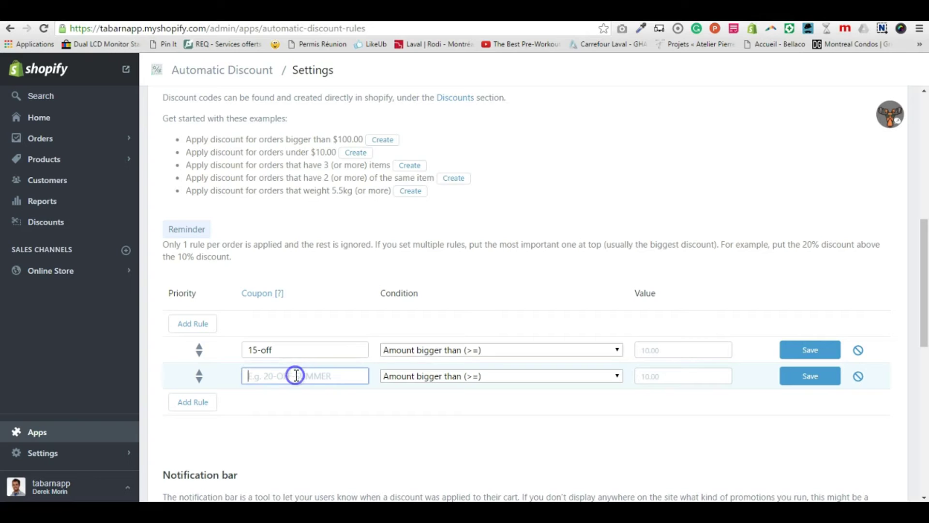
left_click(278, 348)
double_click(279, 349)
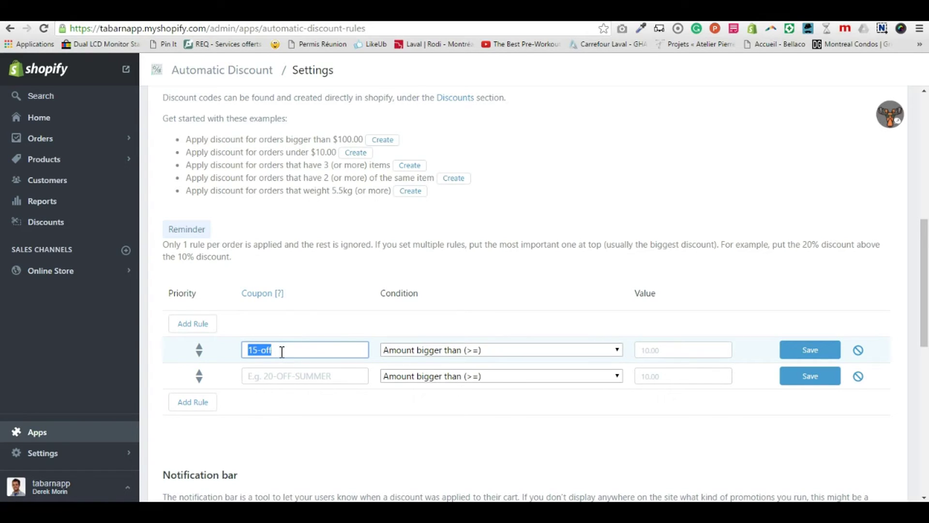
left_click(284, 376)
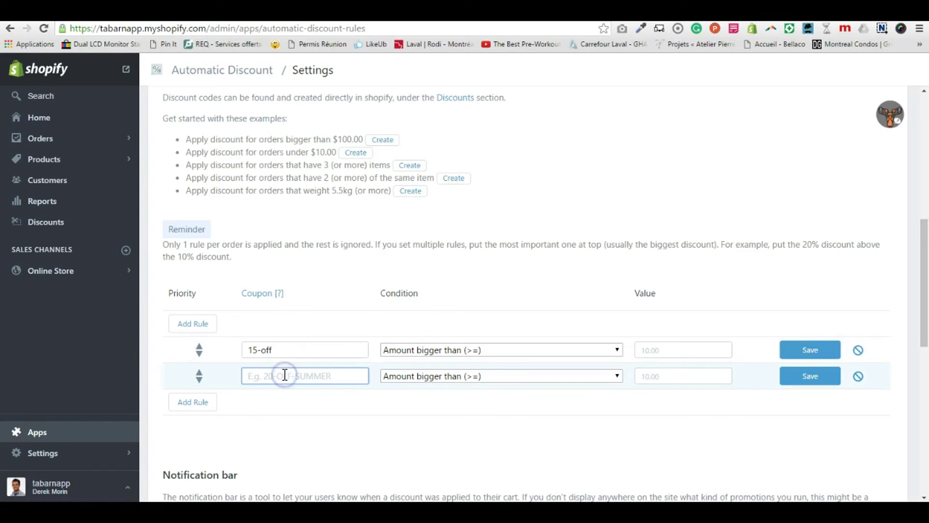
type("10-off")
- Add a third rule with coupon '5-off'
left_click(193, 401)
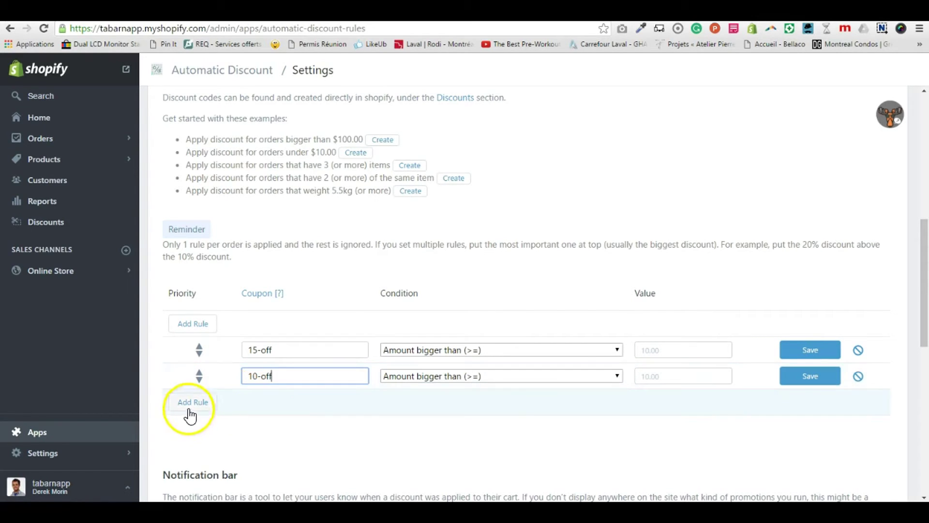
left_click(265, 402)
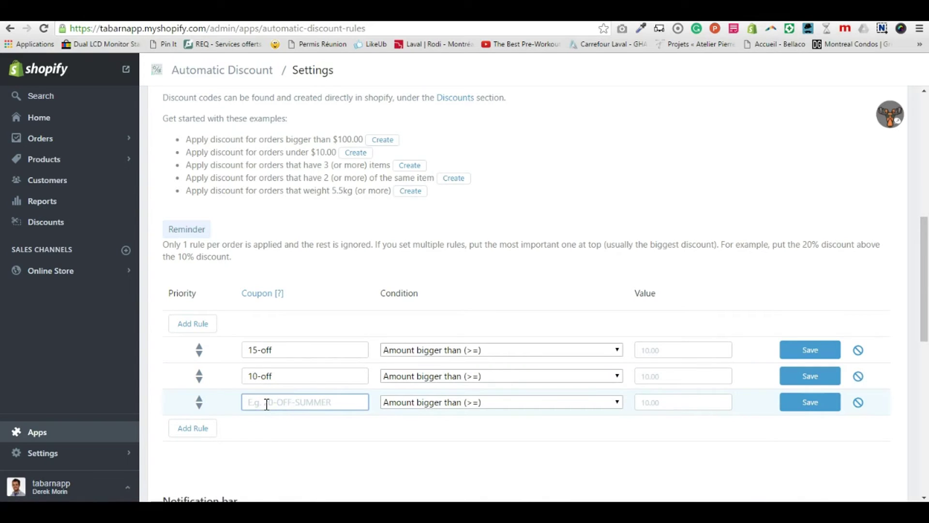
type("5-off")
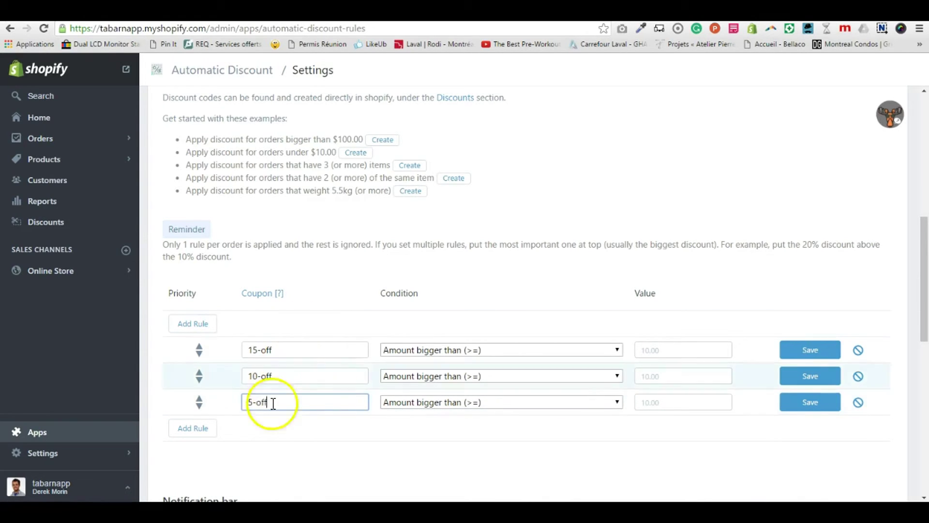
left_click(319, 397)
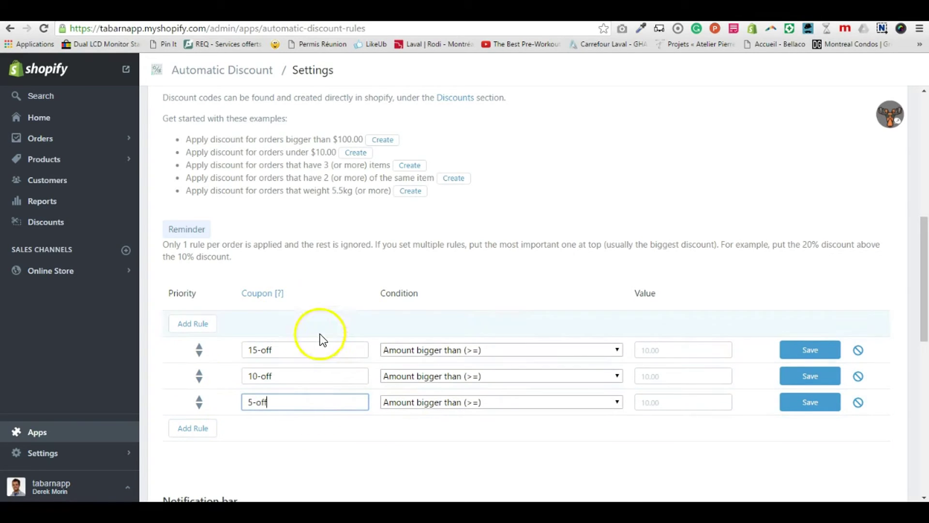
key("alt+Tab")
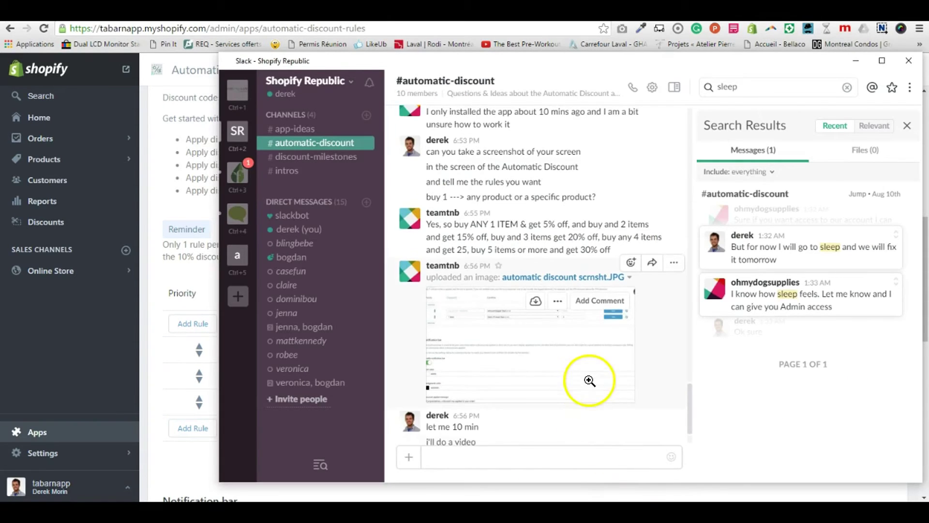
scroll(588, 379, "down", 3)
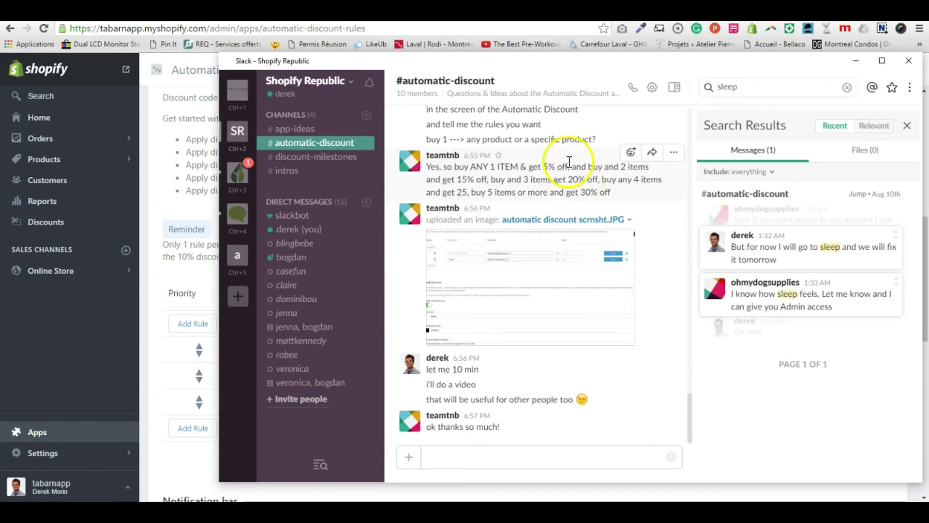
key("alt+Tab")
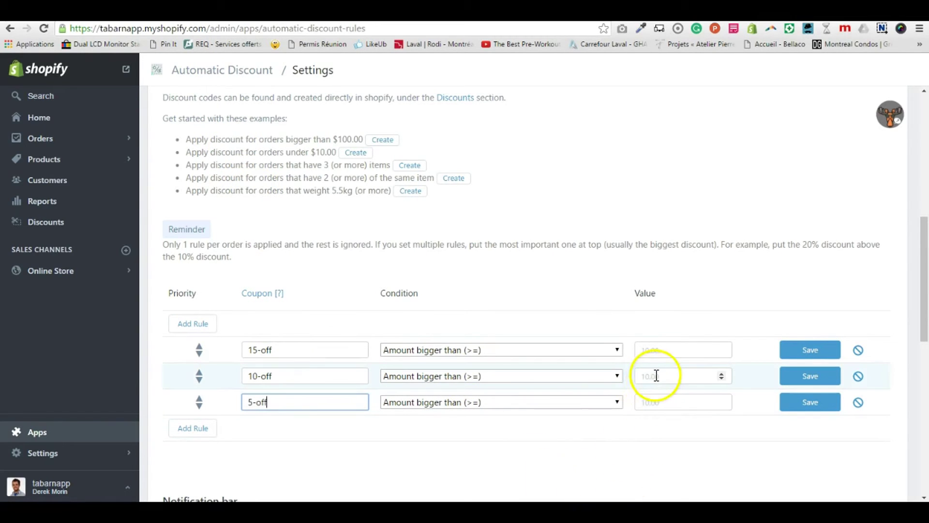
- Set the 15-off, 10-off and 5-off rules' conditions to 'Items # more than (>=)'
left_click(558, 350)
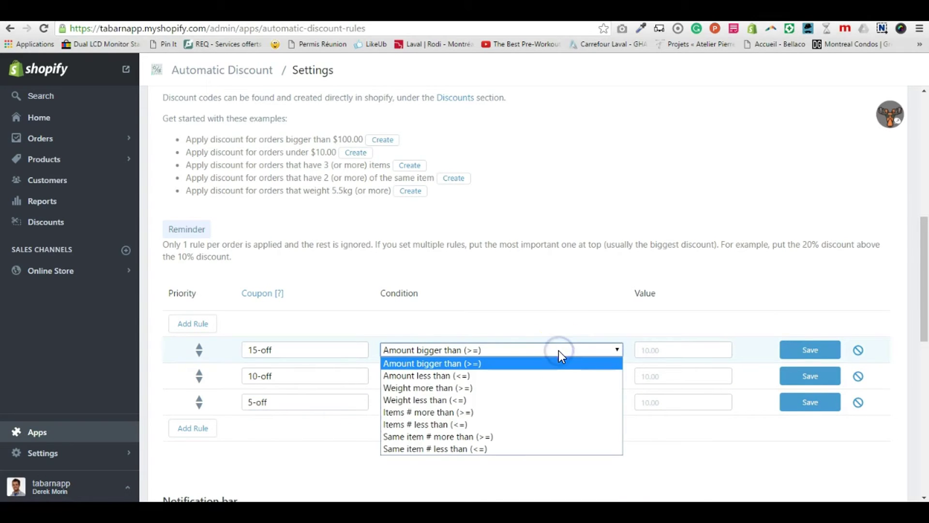
left_click(545, 412)
left_click(520, 377)
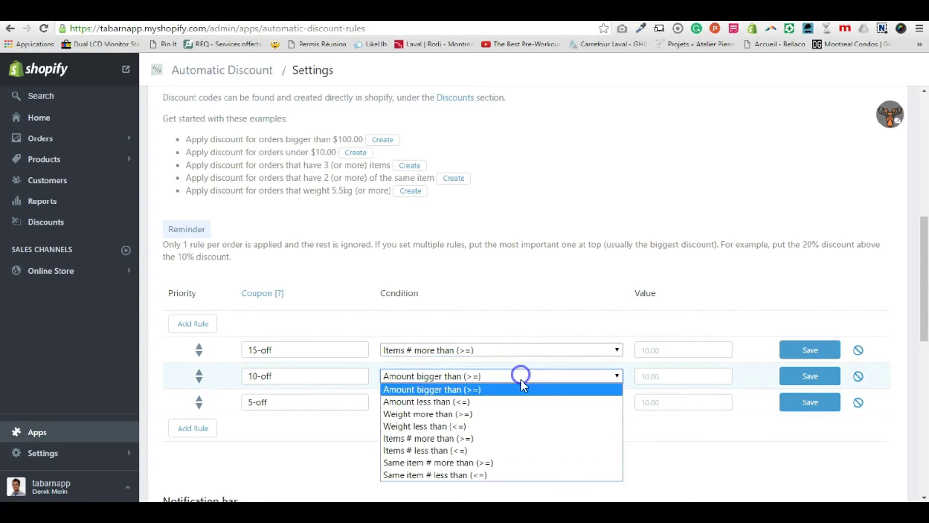
left_click(526, 447)
left_click(496, 404)
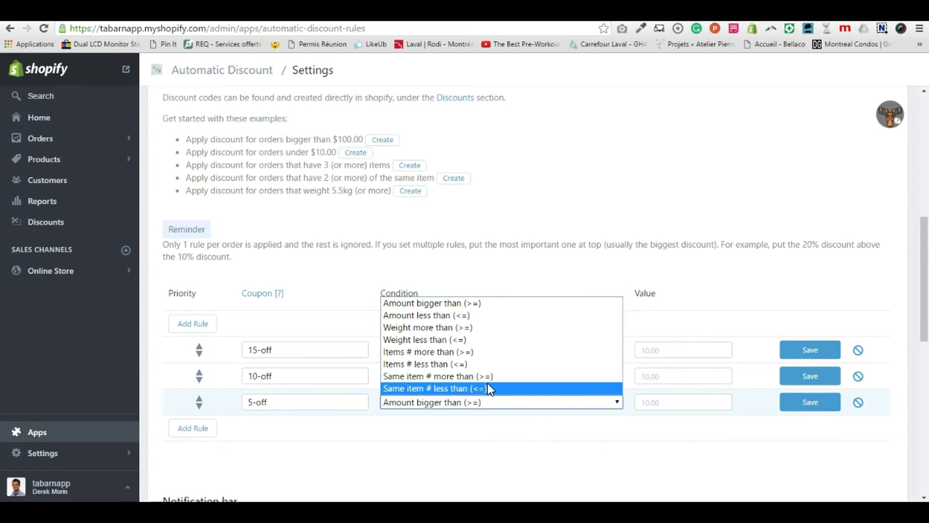
left_click(490, 396)
left_click_drag(484, 387, 479, 360)
left_click(478, 359)
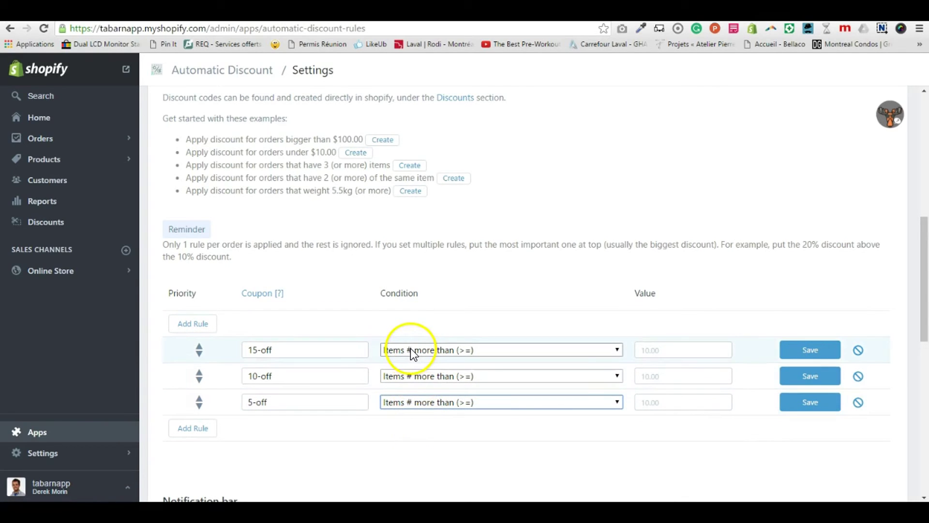
double_click(437, 356)
left_click(437, 355)
left_click(438, 355)
- Enter item thresholds 3, 2 and 1 for the 15-off, 10-off and 5-off rules
left_click(654, 348)
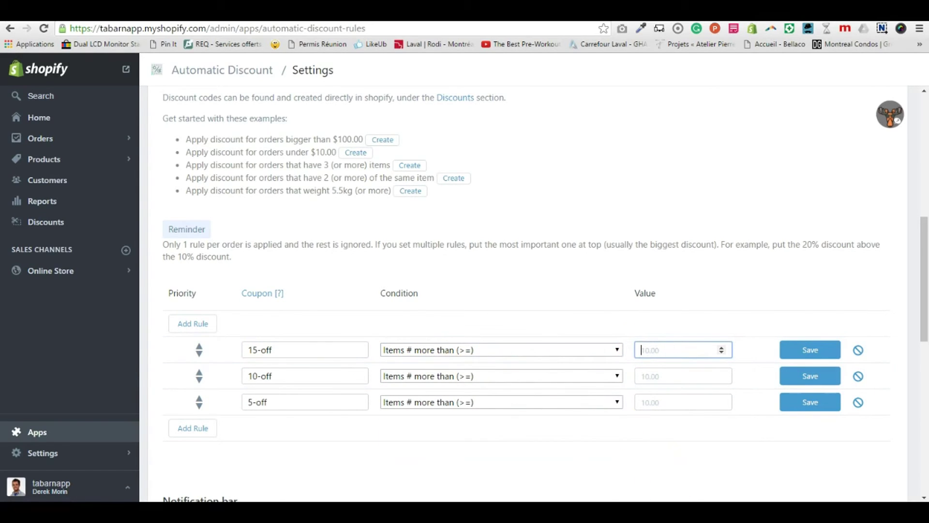
left_click(663, 399)
type("1")
left_click(654, 375)
type("2")
left_click(652, 350)
type("3")
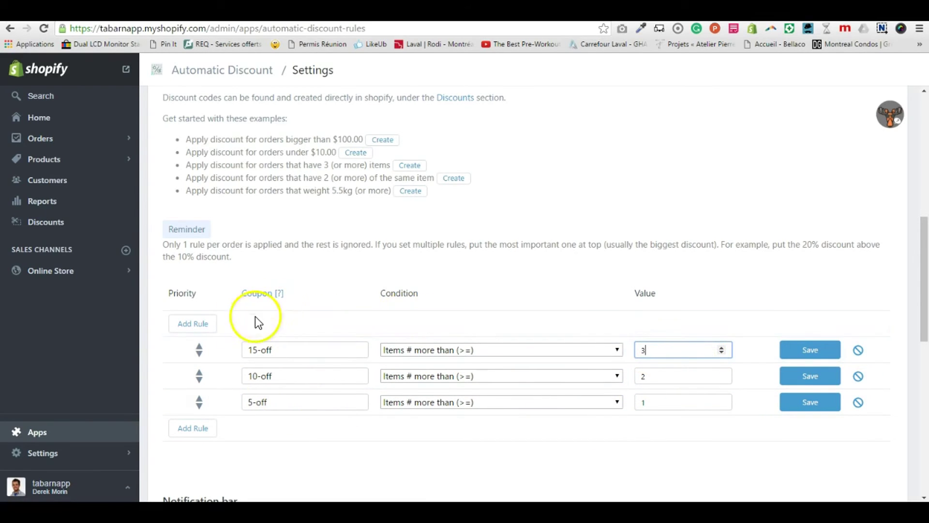
key("alt+Tab")
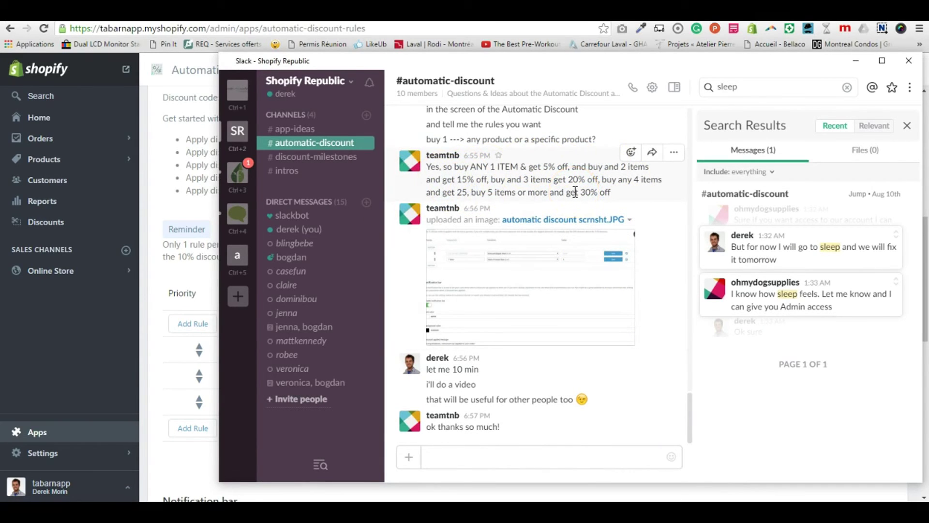
- Return to the discount settings and save the 15-off, 10-off and 5-off rules
left_click(248, 58)
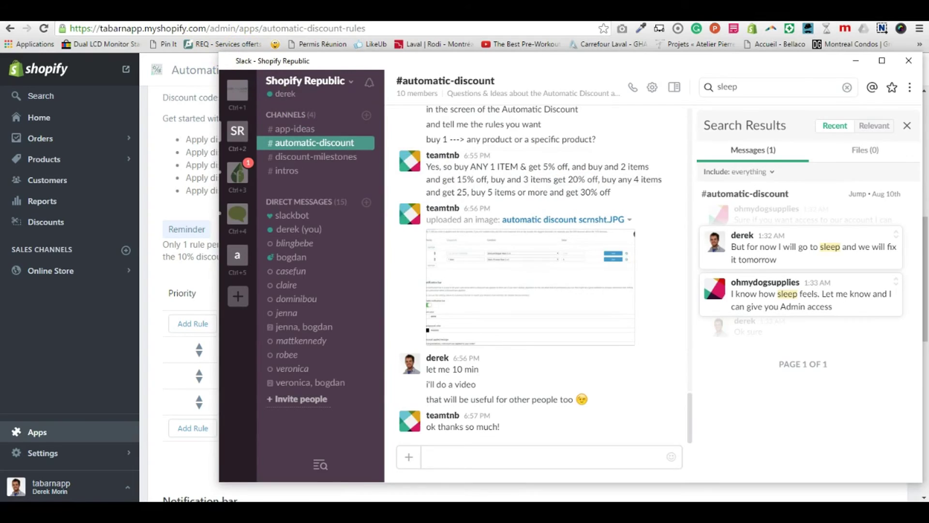
left_click(283, 109)
left_click(809, 350)
left_click(813, 380)
left_click(817, 402)
left_click(669, 402)
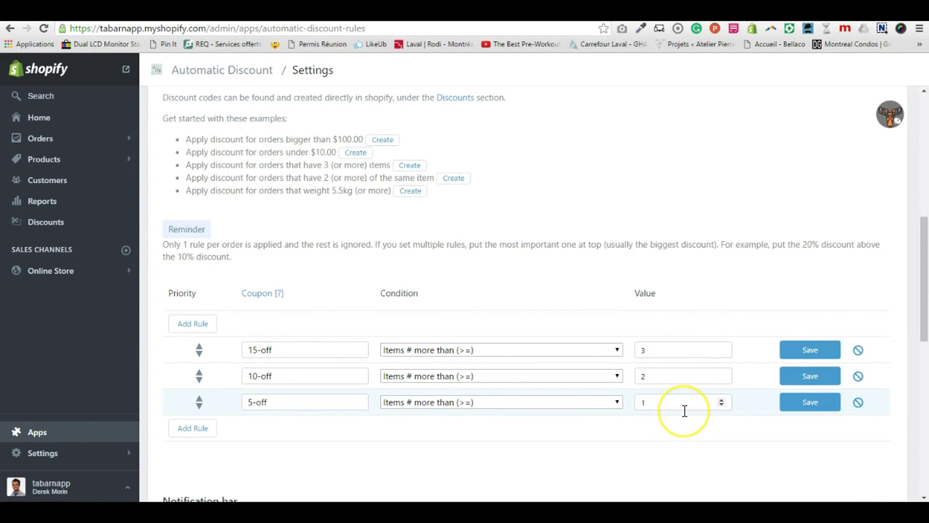
scroll(684, 410, "down", 2)
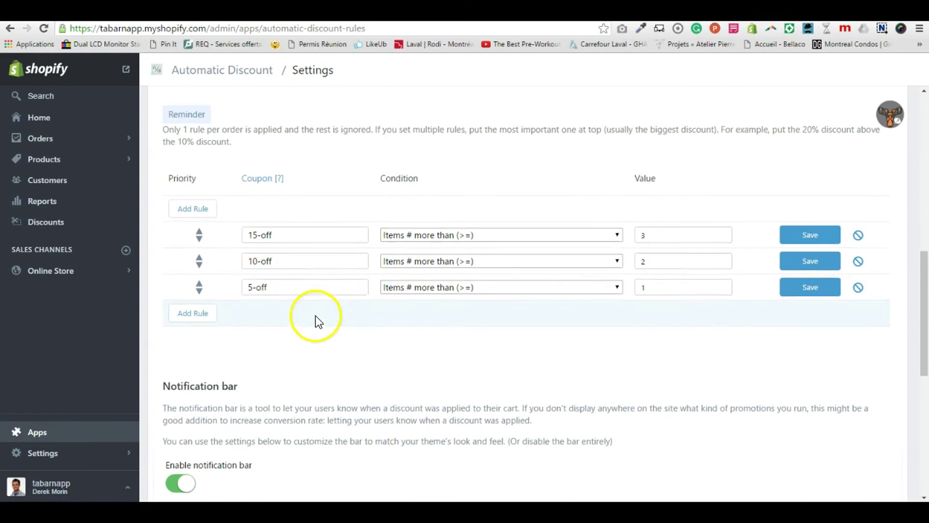
- Remove an extra empty rule and add a top rule with coupon '20-off'
scroll(315, 317, "up", 2)
left_click(195, 430)
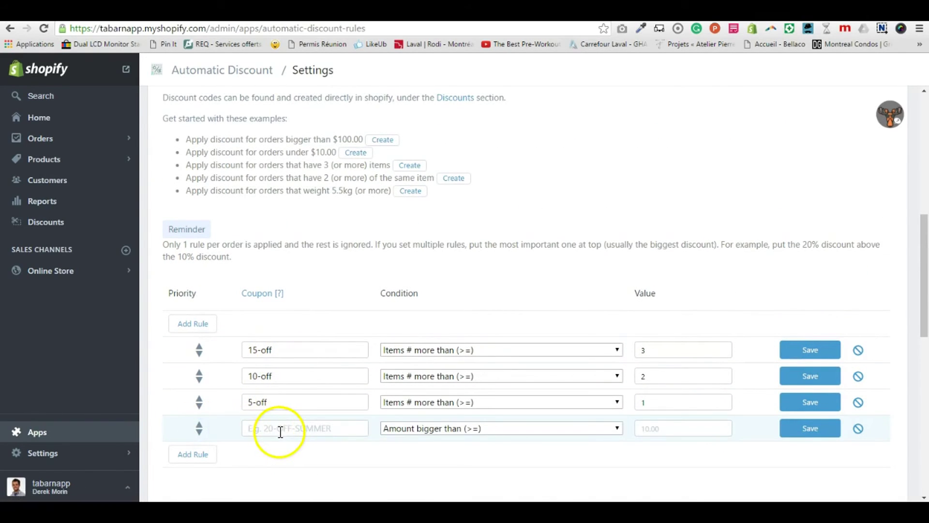
left_click(858, 428)
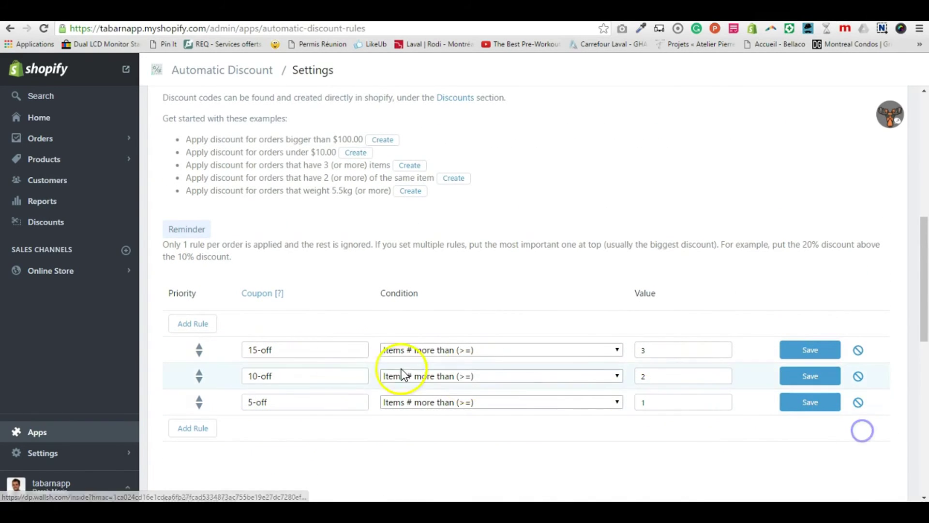
left_click(204, 324)
left_click(296, 350)
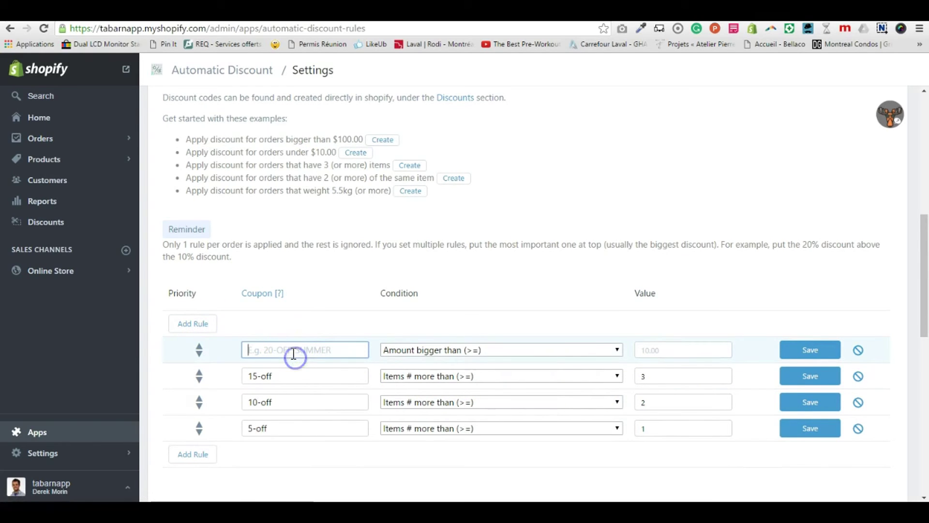
type("20")
key("BackSpace")
type("-")
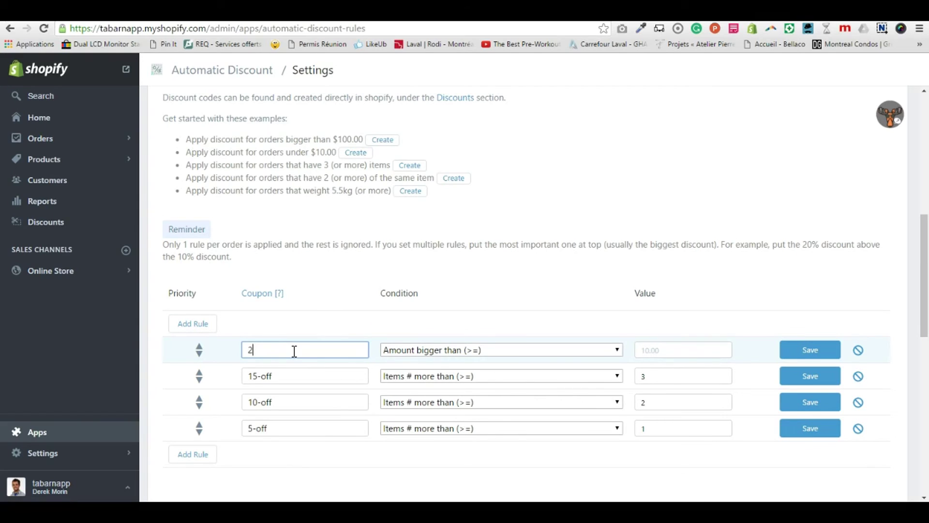
type("off")
- Set the 20-off rule to 'Items # more than (>=)' with value 4 and save it
left_click(434, 356)
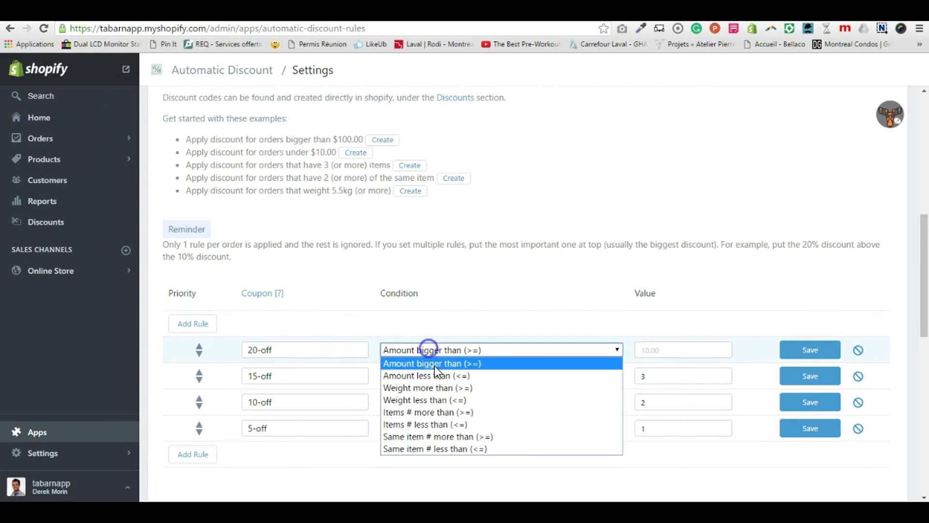
left_click(445, 412)
left_click(654, 354)
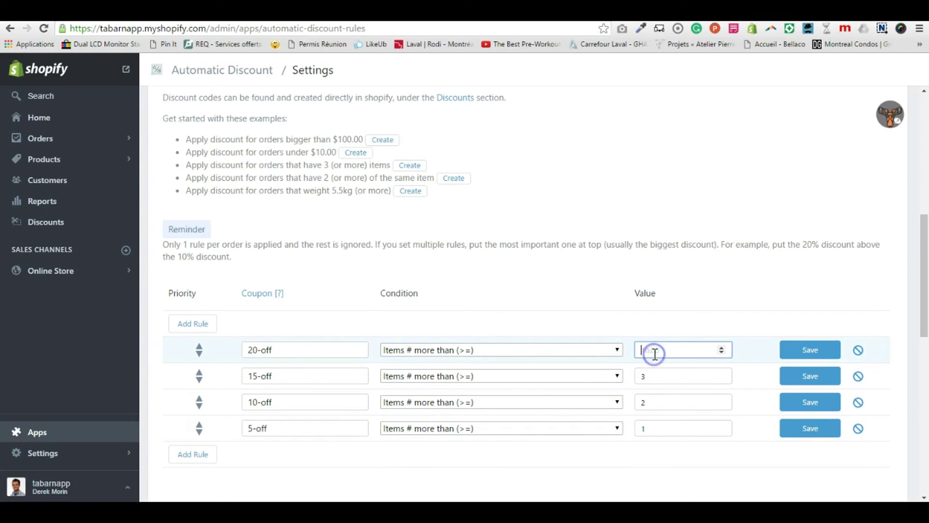
type("4")
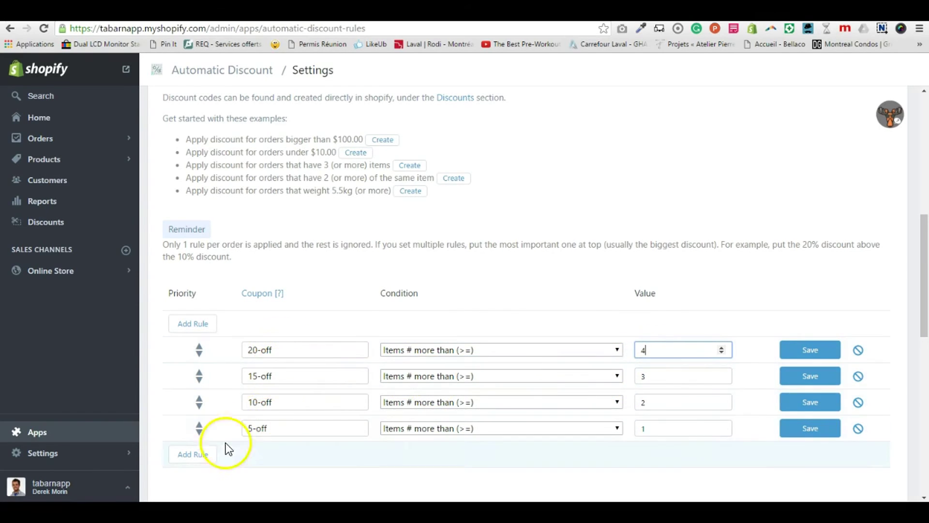
left_click(793, 351)
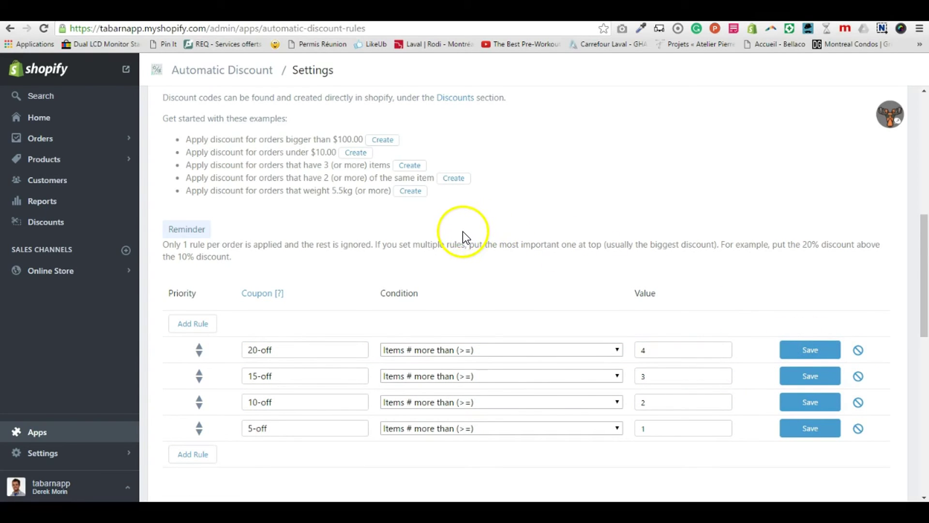
scroll(460, 239, "down", 7)
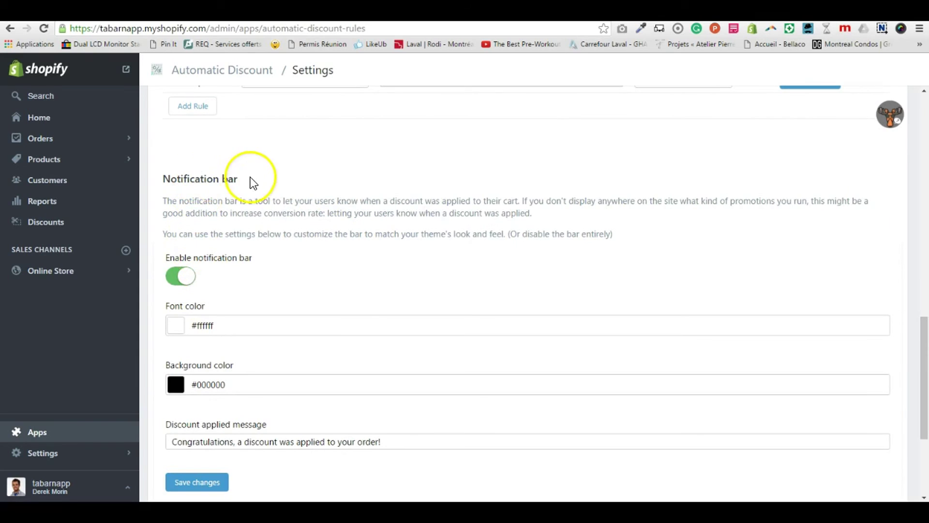
scroll(268, 225, "down", 1)
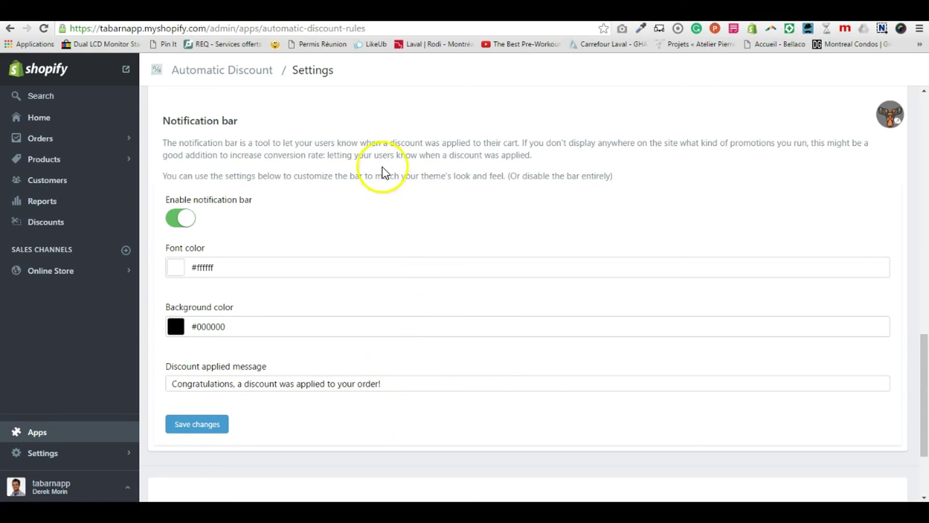
scroll(431, 246, "up", 3)
scroll(435, 246, "up", 2)
- Switch off the notification bar and check the 20/15/10/5-off rules at 4/3/2/1 items remain
scroll(425, 271, "down", 1)
left_click(174, 383)
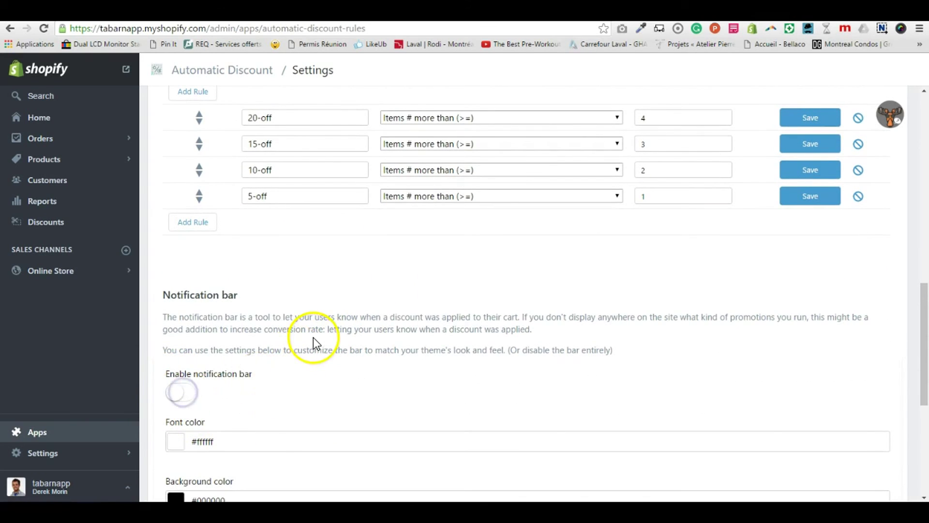
scroll(313, 338, "up", 3)
scroll(316, 342, "down", 1)
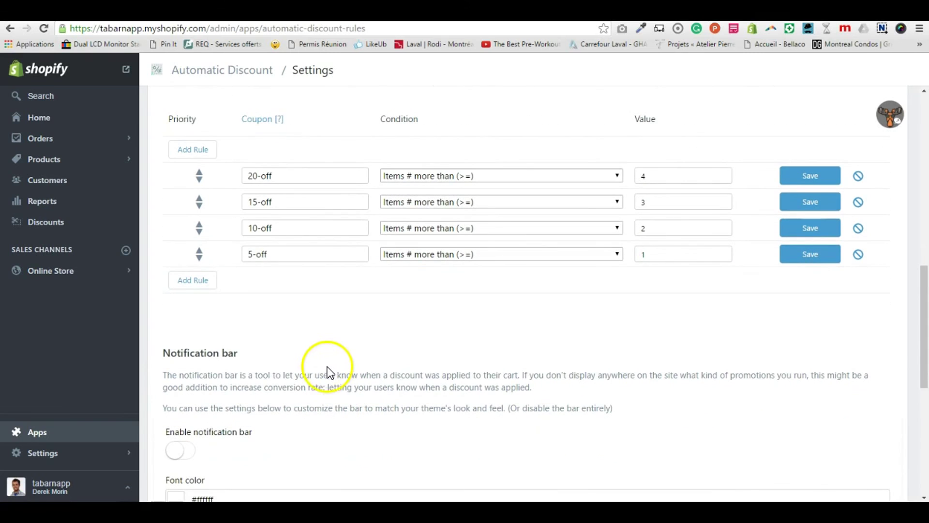
scroll(171, 372, "down", 2)
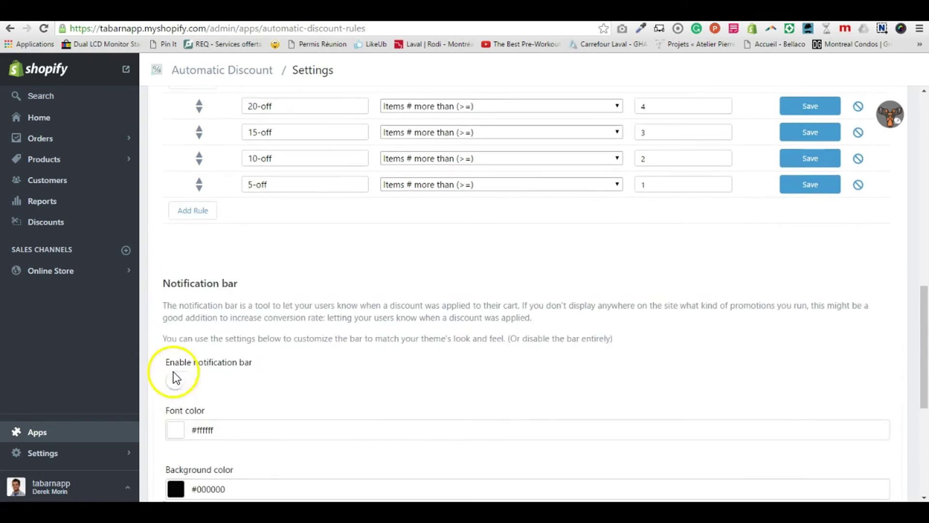
scroll(437, 240, "up", 1)
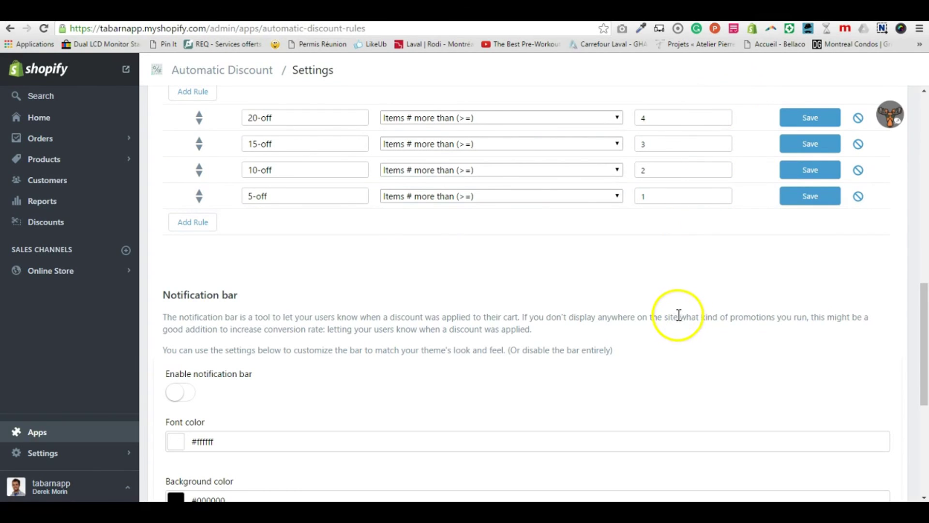
scroll(672, 314, "down", 3)
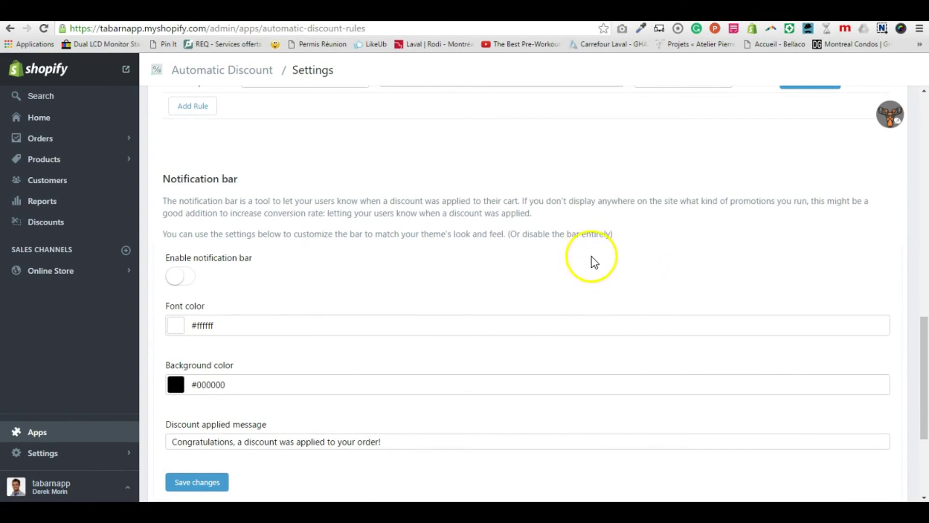
scroll(659, 321, "up", 6)
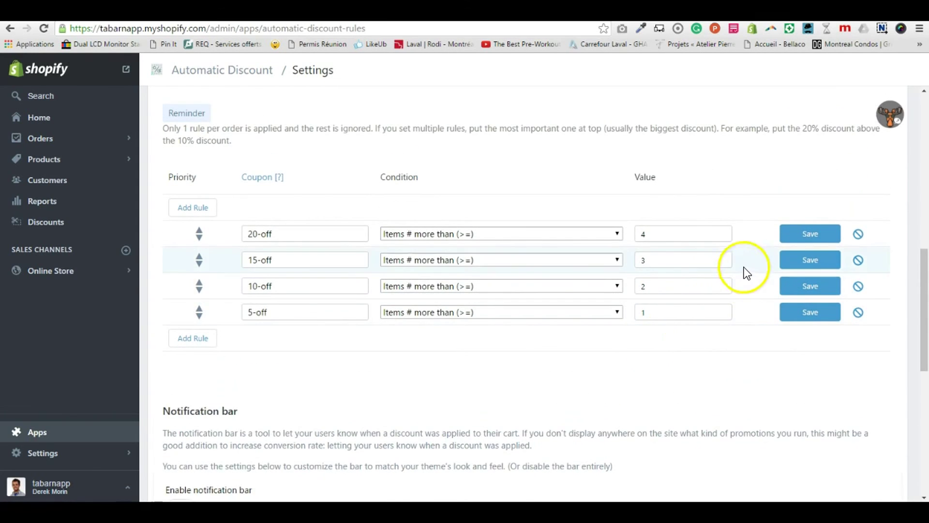